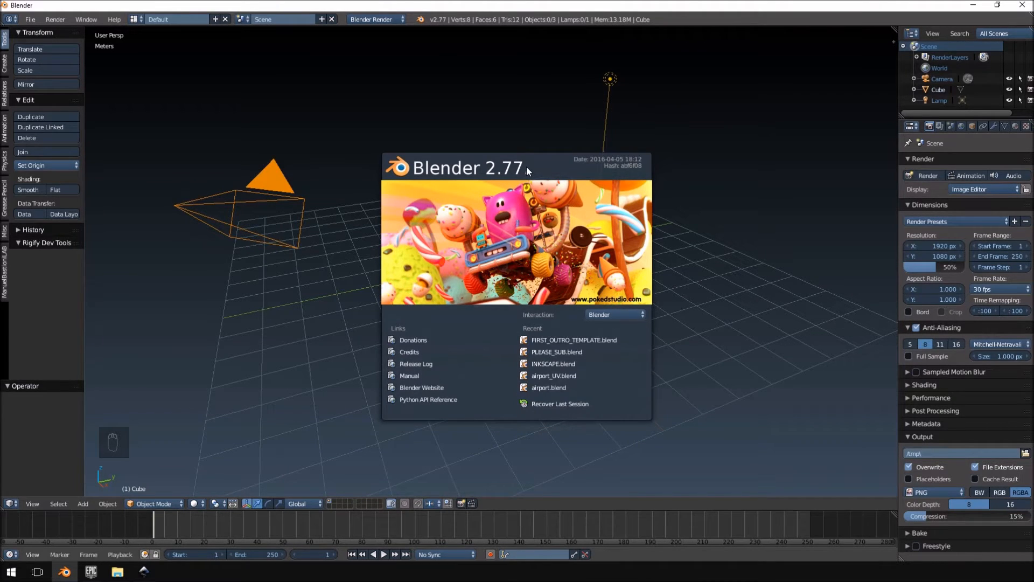
Step: Dismiss the splash screen and delete all the default objects from the scene
{"action": "left_click", "coordinate": [710, 182]}
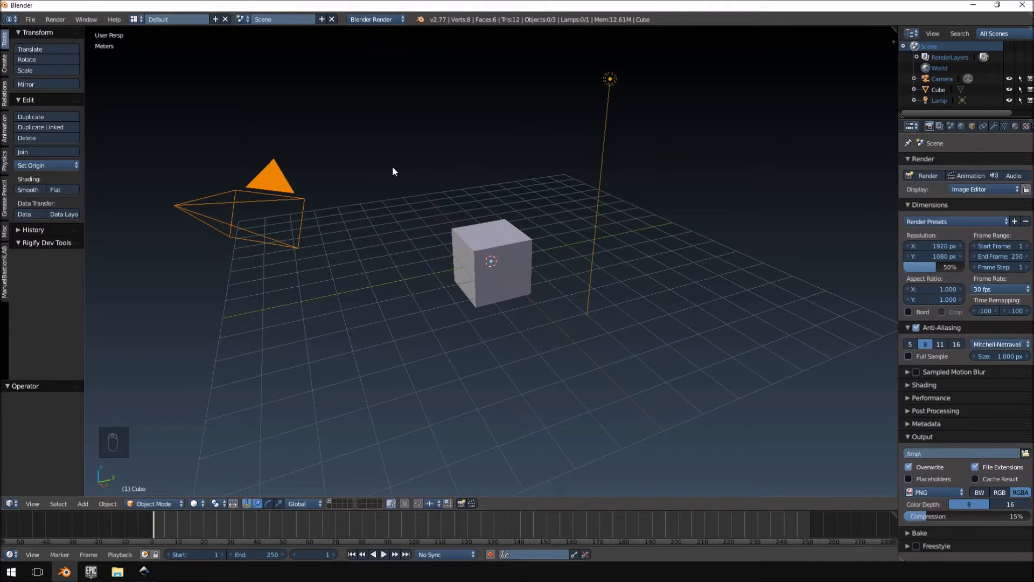
{"action": "key", "text": "a"}
{"action": "key", "text": "Delete"}
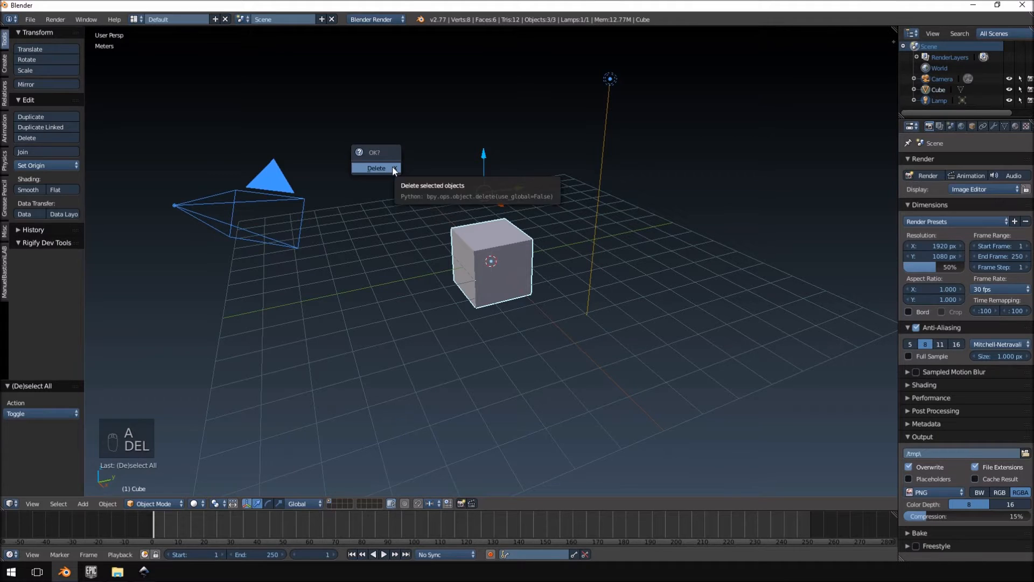
{"action": "left_click", "coordinate": [392, 168]}
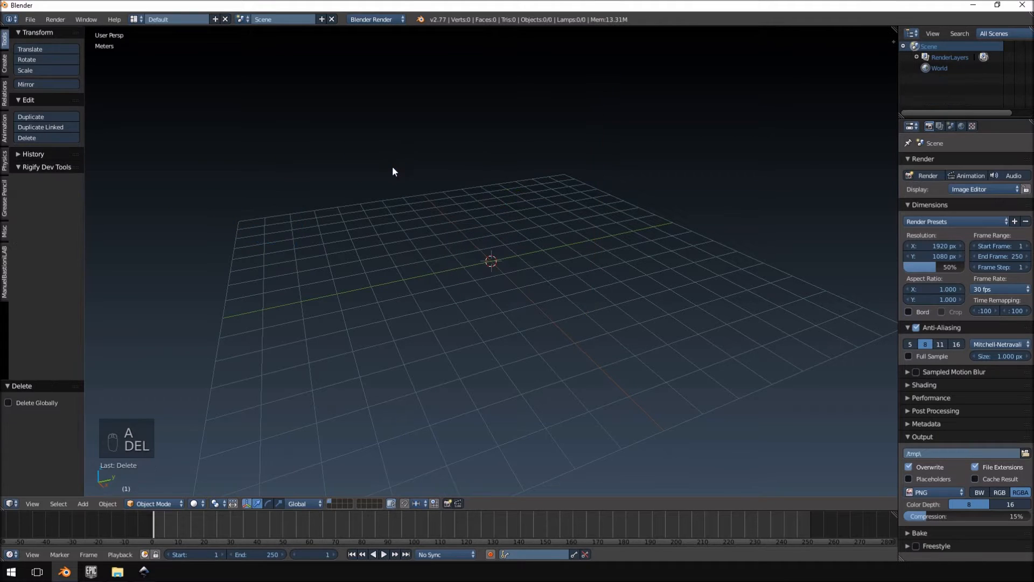
Step: Enable the Import Images as Planes add-on in the user preferences and save the user settings
{"action": "left_click", "coordinate": [30, 20]}
{"action": "left_click", "coordinate": [63, 138]}
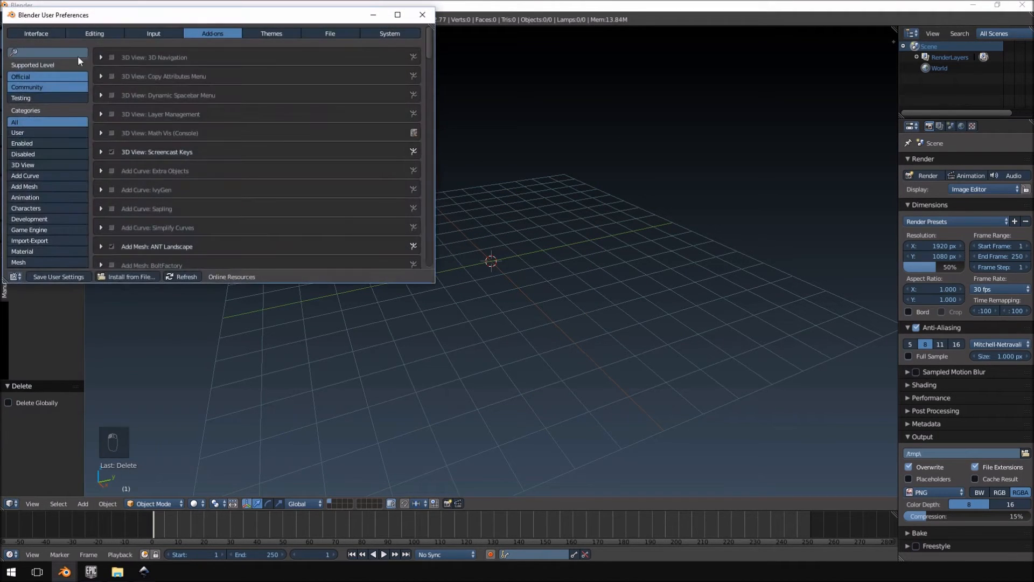
{"action": "left_click", "coordinate": [26, 51]}
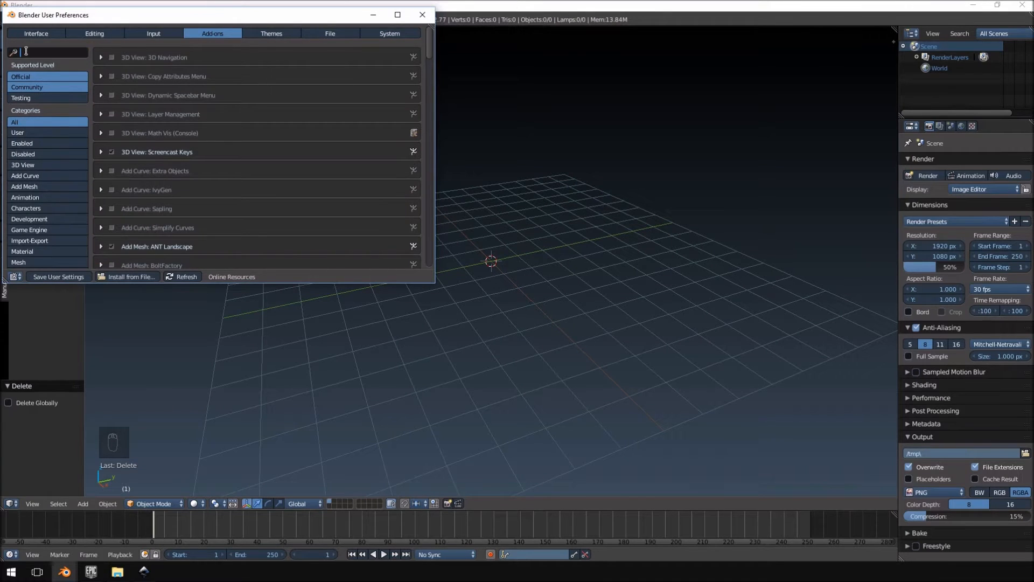
{"action": "type", "text": "images"}
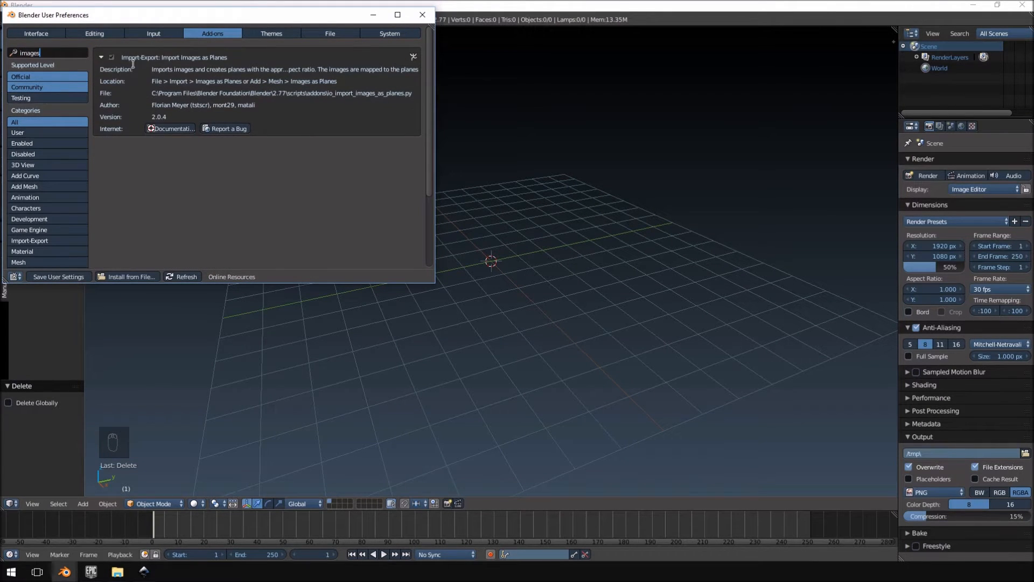
{"action": "key", "text": "Return"}
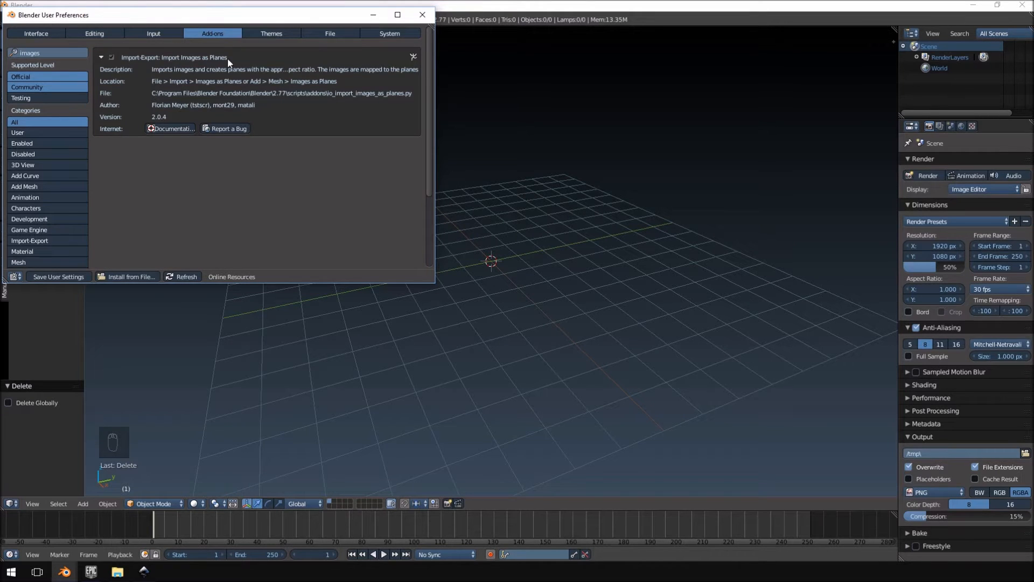
{"action": "left_click", "coordinate": [110, 57]}
{"action": "left_click", "coordinate": [61, 276]}
{"action": "left_click", "coordinate": [433, 15]}
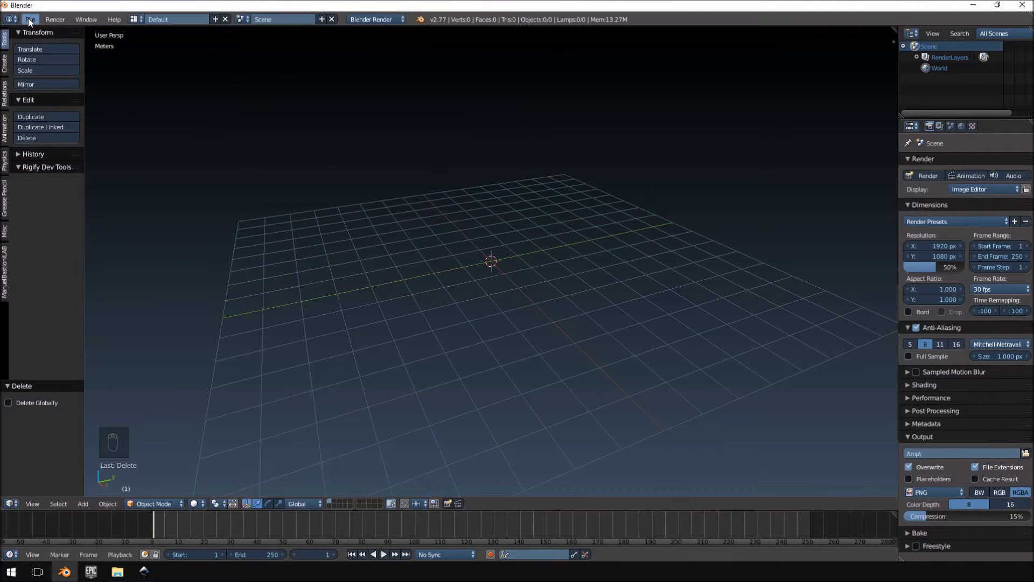
Step: Import all the PNG body-part images, BODY.PNG through RIGHT_LEG.PNG, from the 2D CHARACTER folder as planes
{"action": "left_click", "coordinate": [28, 17]}
{"action": "mouse_move", "coordinate": [50, 214]}
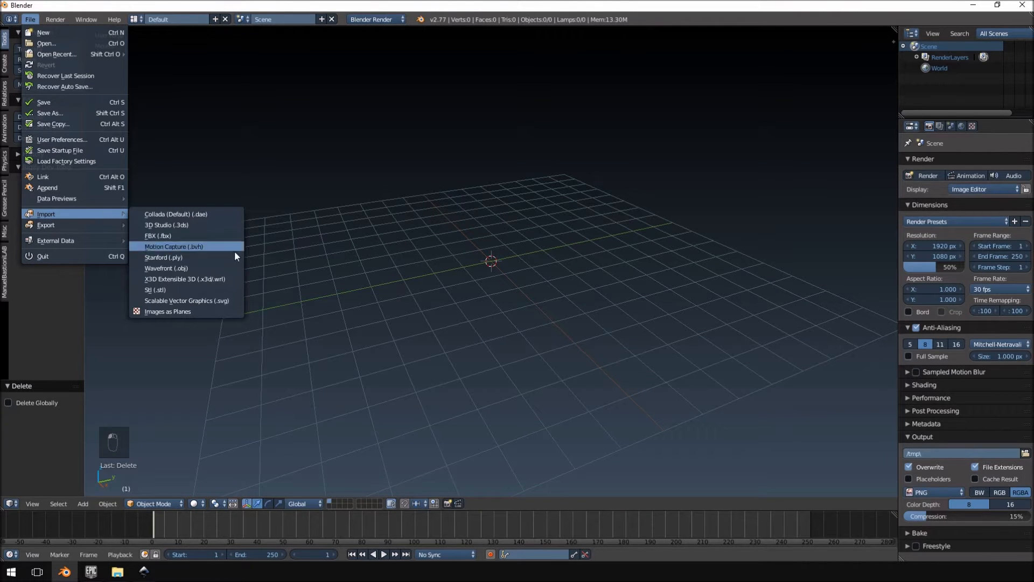
{"action": "left_click", "coordinate": [180, 311]}
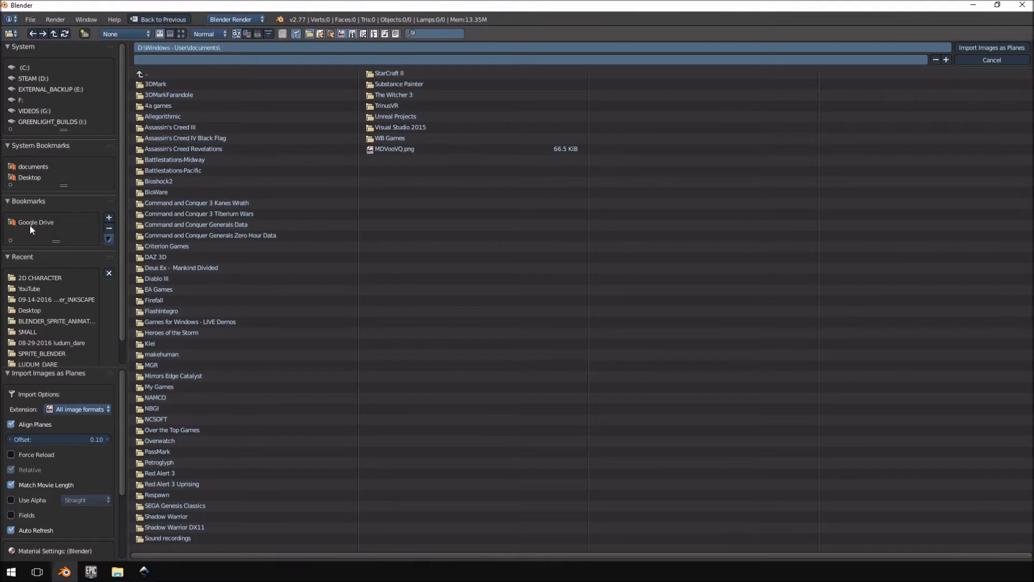
{"action": "left_click", "coordinate": [42, 276]}
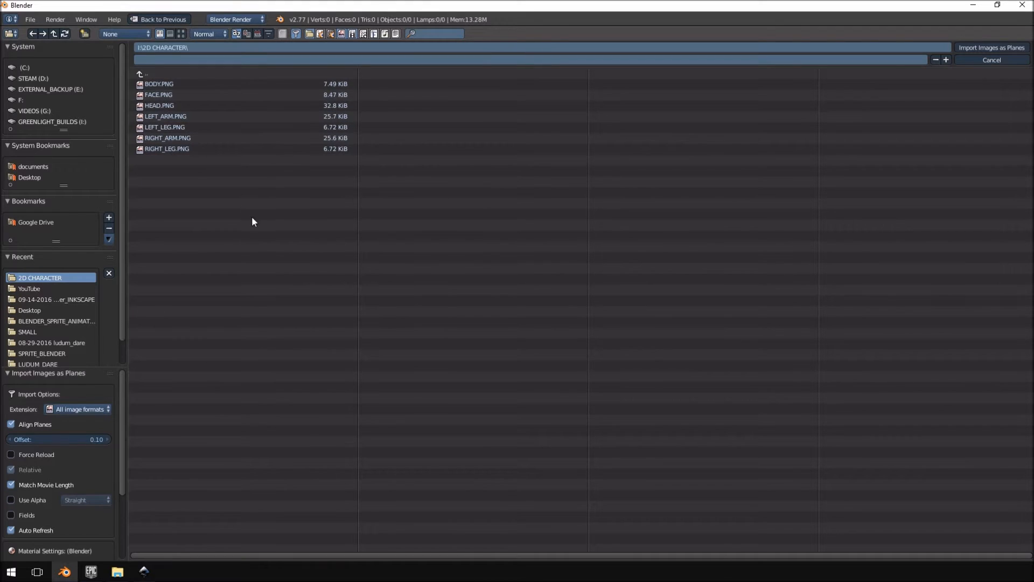
{"action": "left_click_drag", "start_coordinate": [224, 193], "coordinate": [147, 82]}
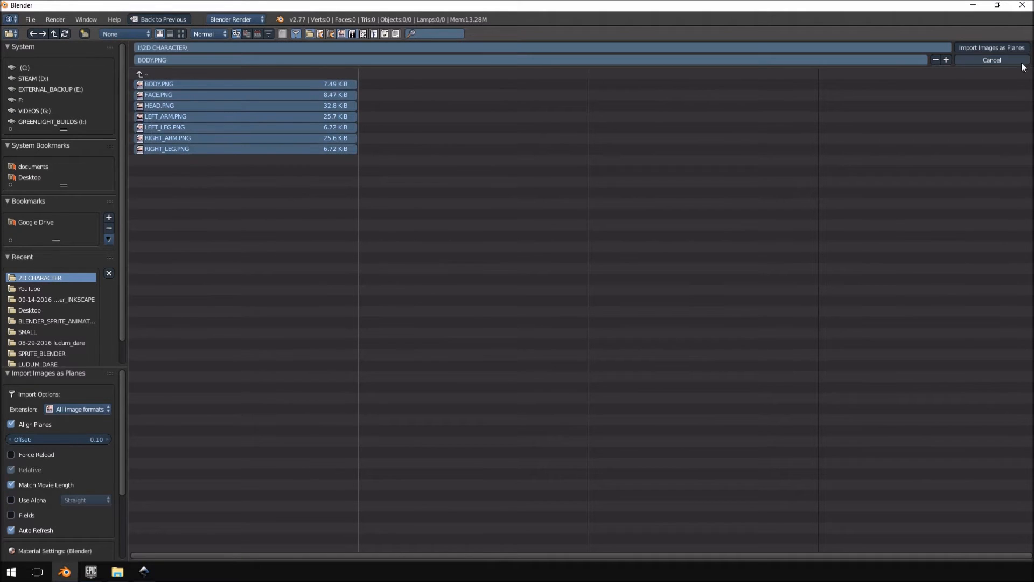
{"action": "left_click", "coordinate": [986, 50]}
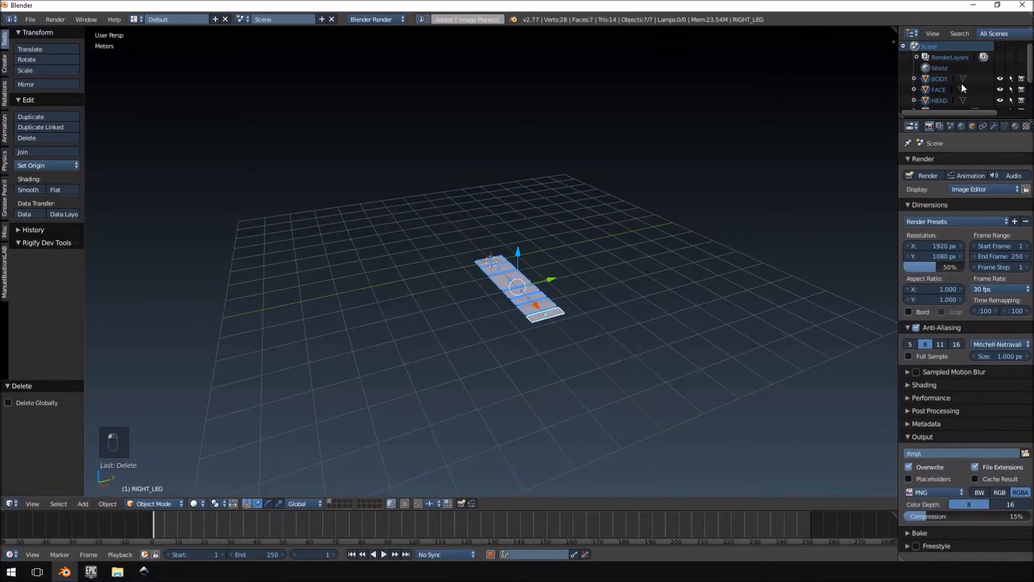
Step: Set the 3D viewport to the top orthographic view, facing the row of imported planes
{"action": "middle_click_drag", "start_coordinate": [531, 185], "coordinate": [647, 204]}
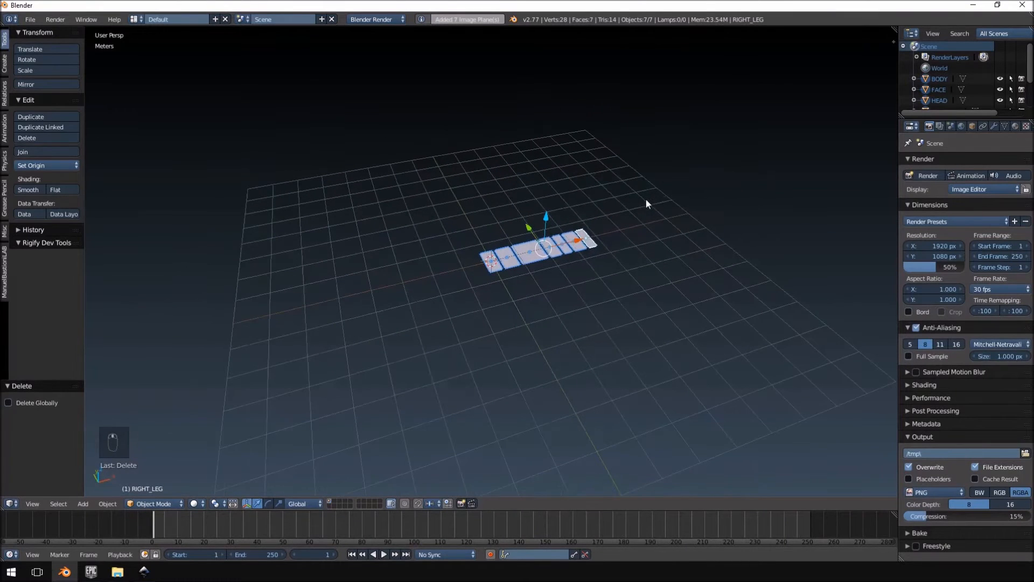
{"action": "key", "text": "KP_7"}
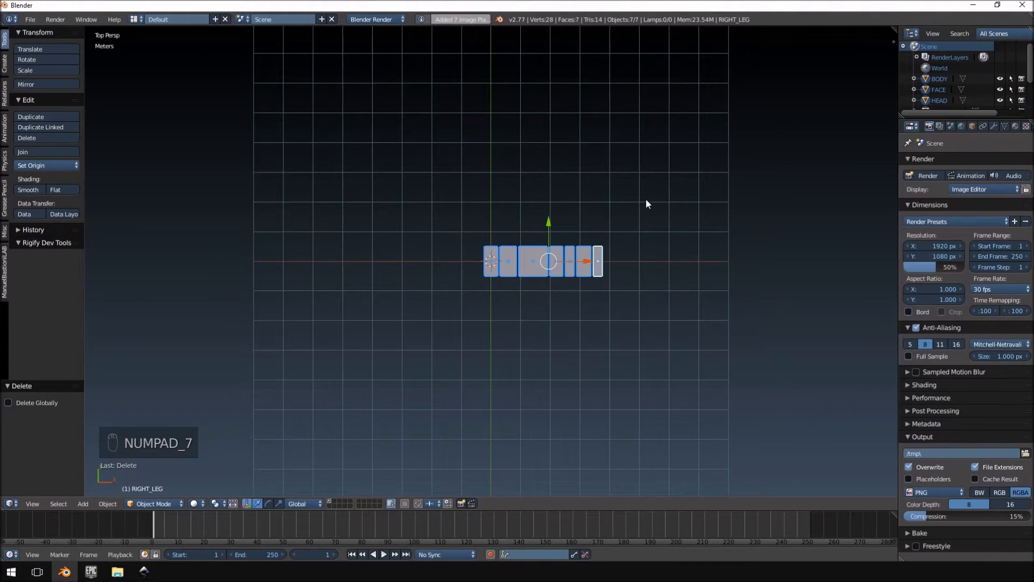
{"action": "key", "text": "KP_5"}
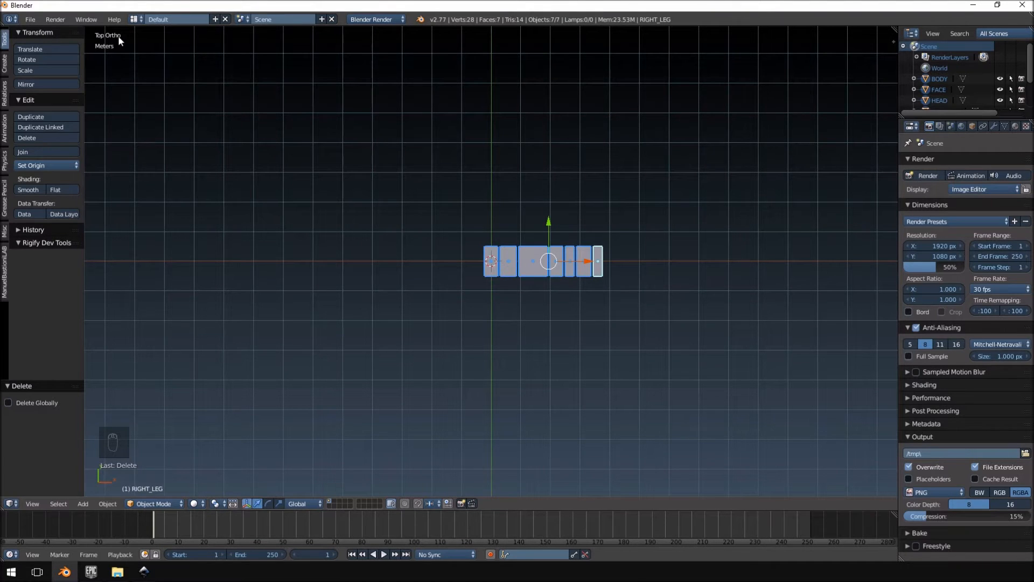
{"action": "scroll", "coordinate": [541, 299], "scroll_direction": "up", "scroll_amount": 7}
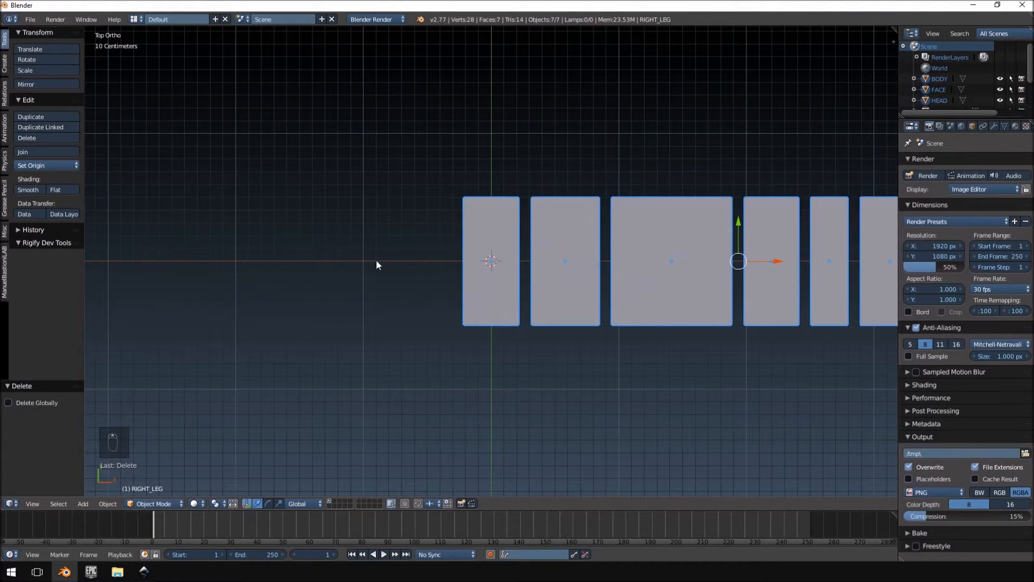
{"action": "middle_click_drag", "start_coordinate": [634, 240], "coordinate": [459, 246], "text": "shift"}
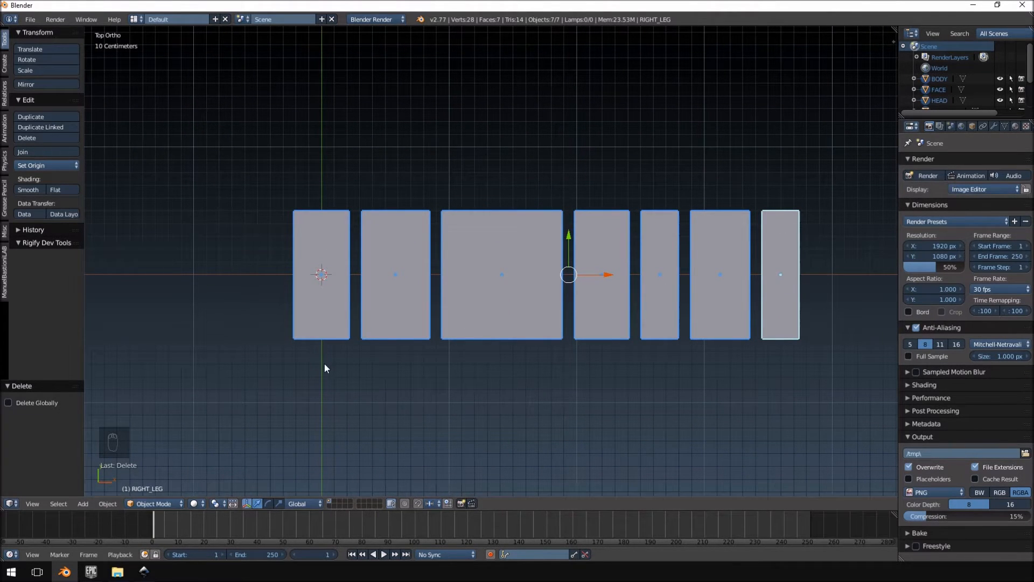
Step: Set the viewport shading to Texture so the planes display their images
{"action": "left_click", "coordinate": [196, 503]}
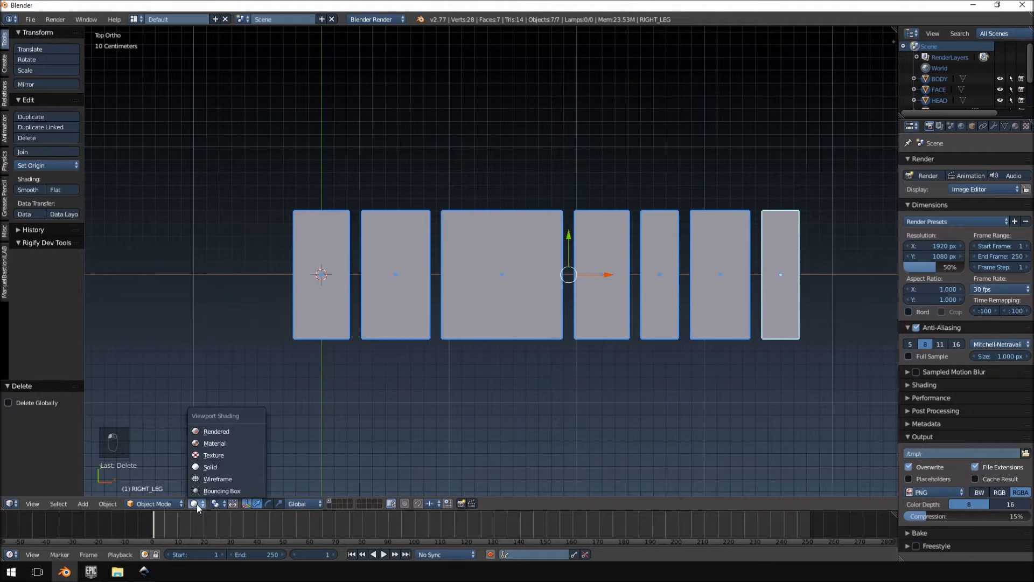
{"action": "left_click", "coordinate": [215, 453]}
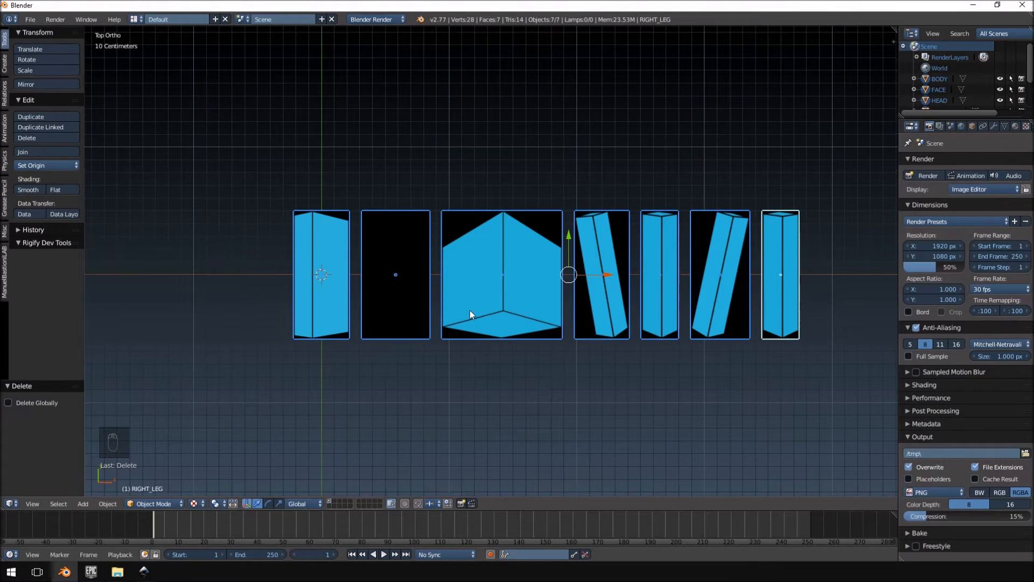
{"action": "scroll", "coordinate": [469, 309], "scroll_direction": "up", "scroll_amount": 3}
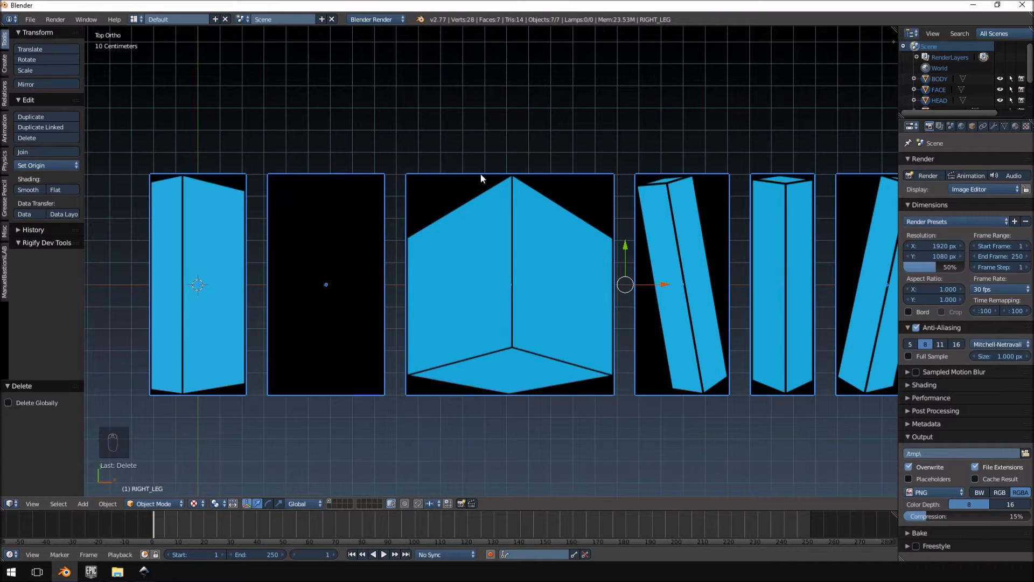
{"action": "scroll", "coordinate": [369, 279], "scroll_direction": "down", "scroll_amount": 4}
{"action": "scroll", "coordinate": [408, 267], "scroll_direction": "up", "scroll_amount": 3}
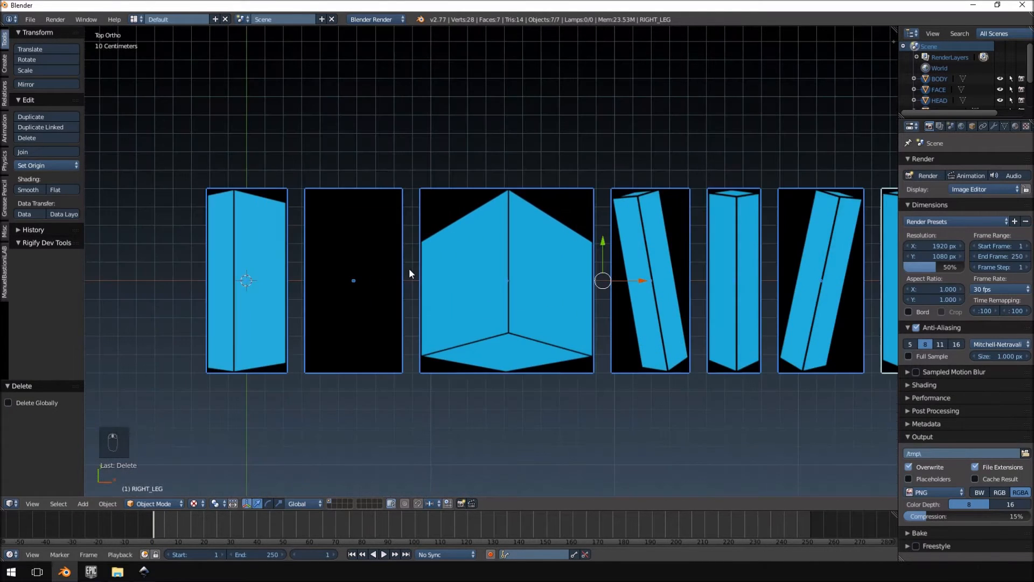
Step: Switch to Inkscape, examine the head box in the 2D_CHARACTER.svg drawing against its background, and return to Blender
{"action": "left_click", "coordinate": [140, 574]}
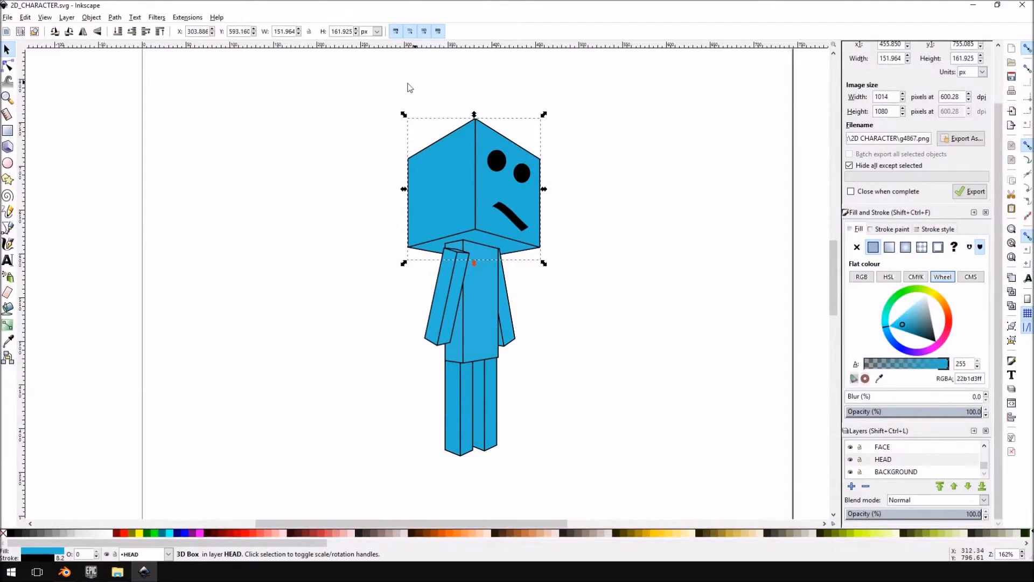
{"action": "left_click", "coordinate": [888, 474]}
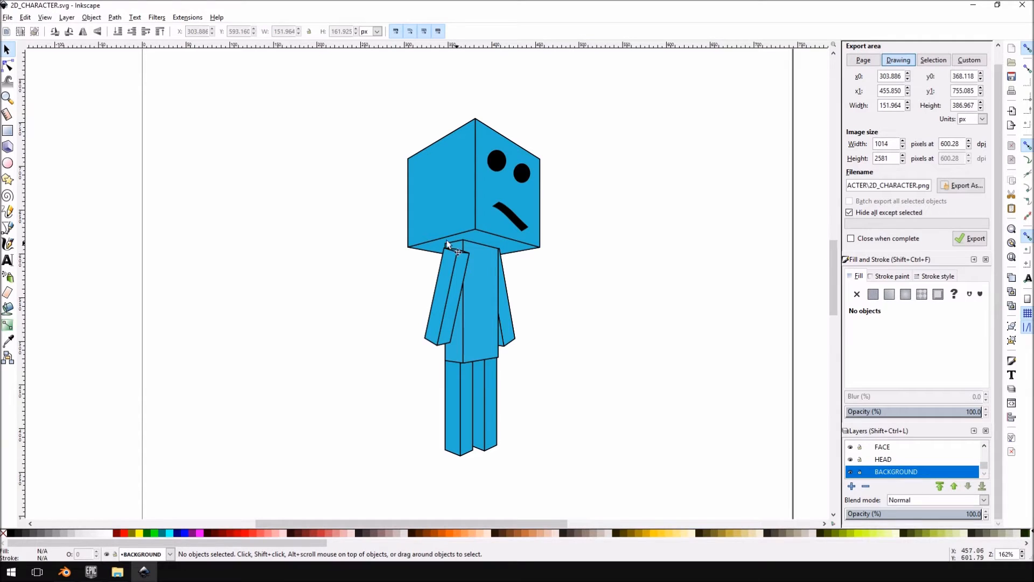
{"action": "right_click", "coordinate": [470, 150]}
{"action": "left_click", "coordinate": [477, 134]}
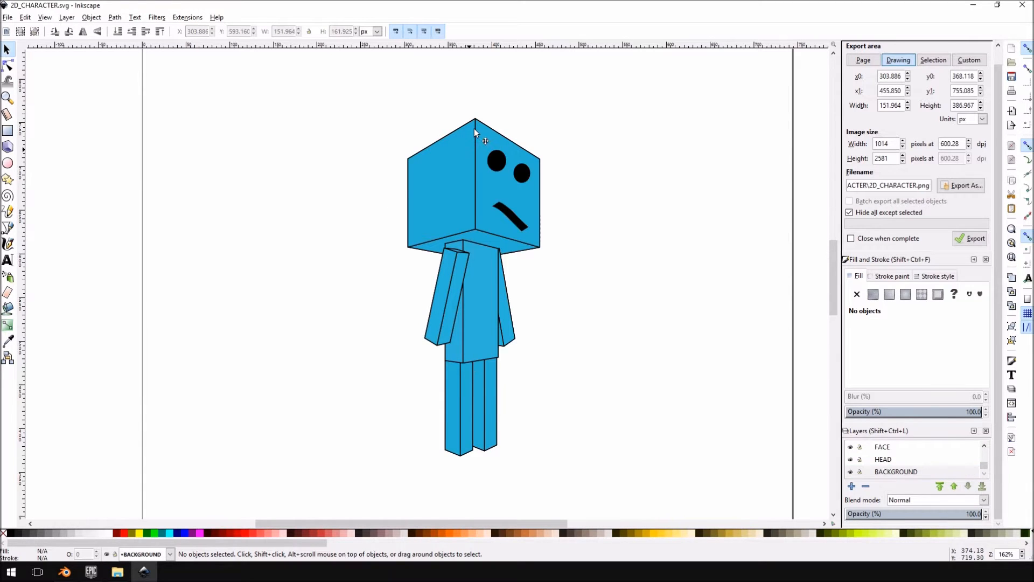
{"action": "left_click", "coordinate": [482, 139]}
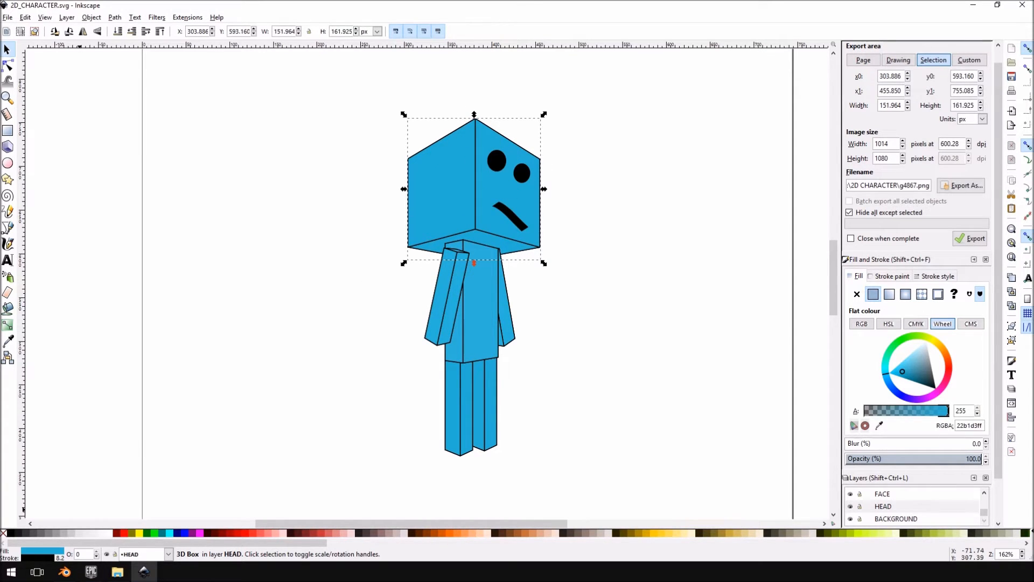
{"action": "left_click", "coordinate": [64, 571]}
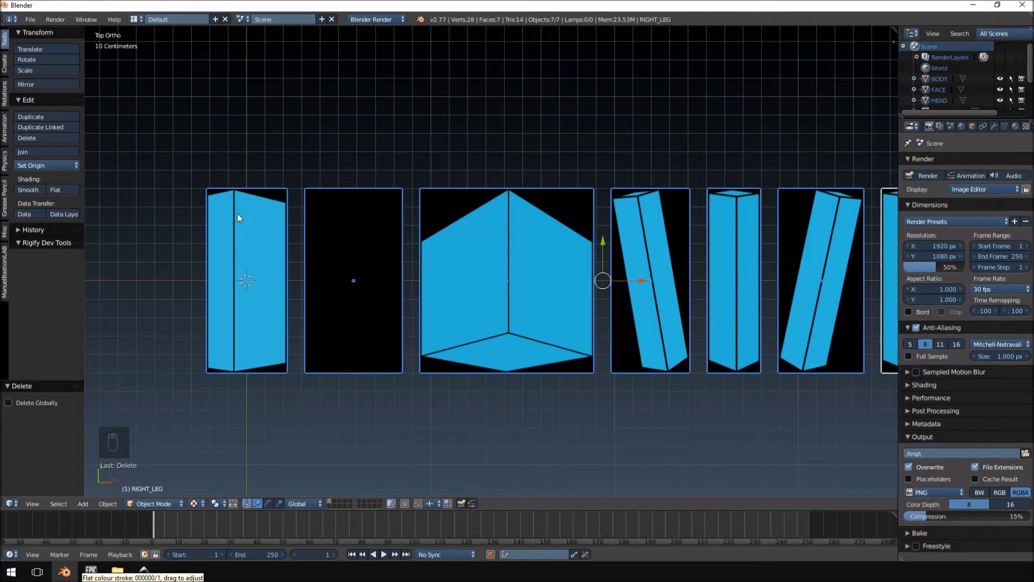
Step: Make the material of the BODY plane shadeless
{"action": "right_click", "coordinate": [273, 208]}
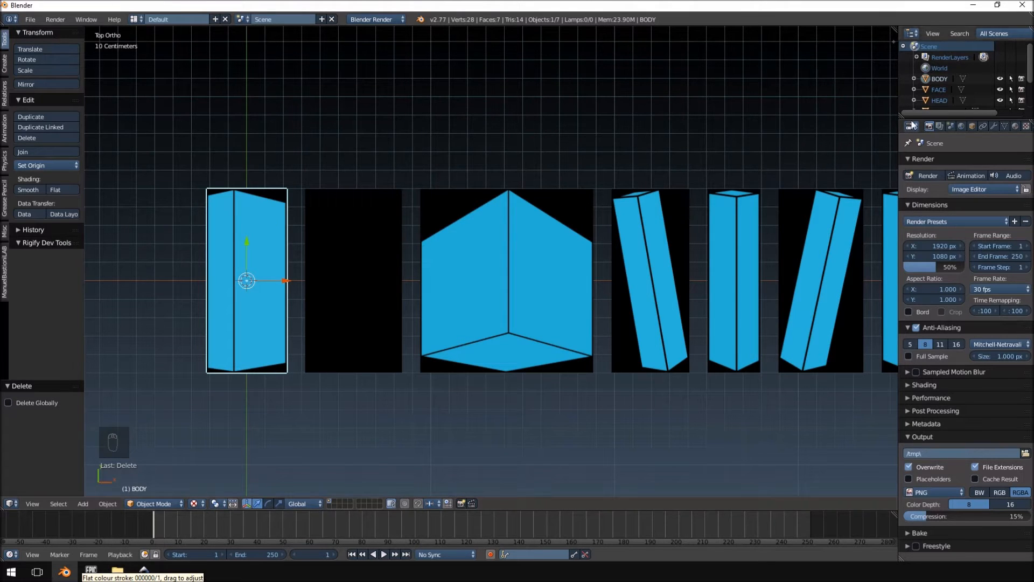
{"action": "left_click_drag", "start_coordinate": [898, 141], "coordinate": [806, 144]}
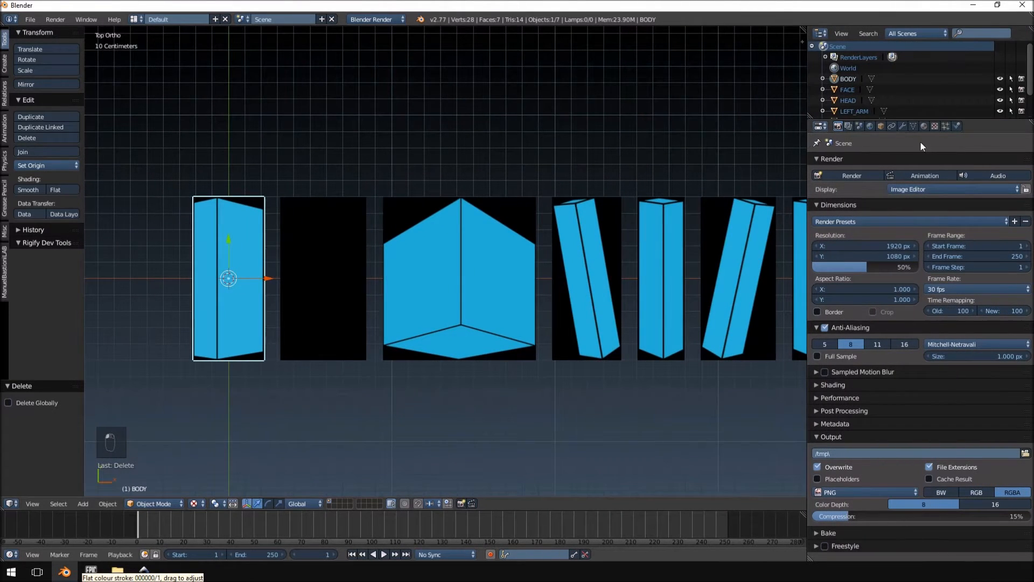
{"action": "left_click", "coordinate": [926, 125]}
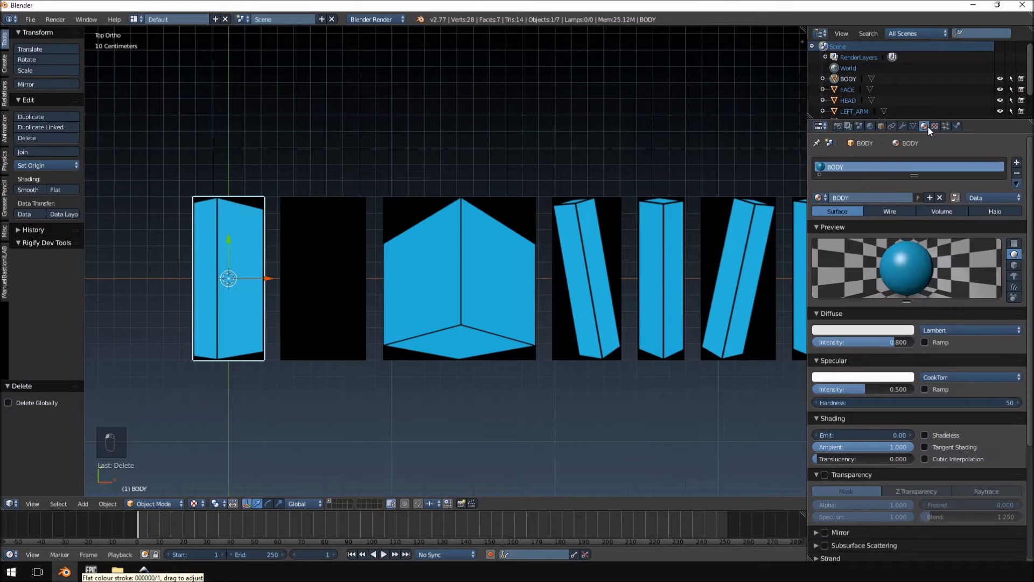
{"action": "scroll", "coordinate": [932, 345], "scroll_direction": "down", "scroll_amount": 3}
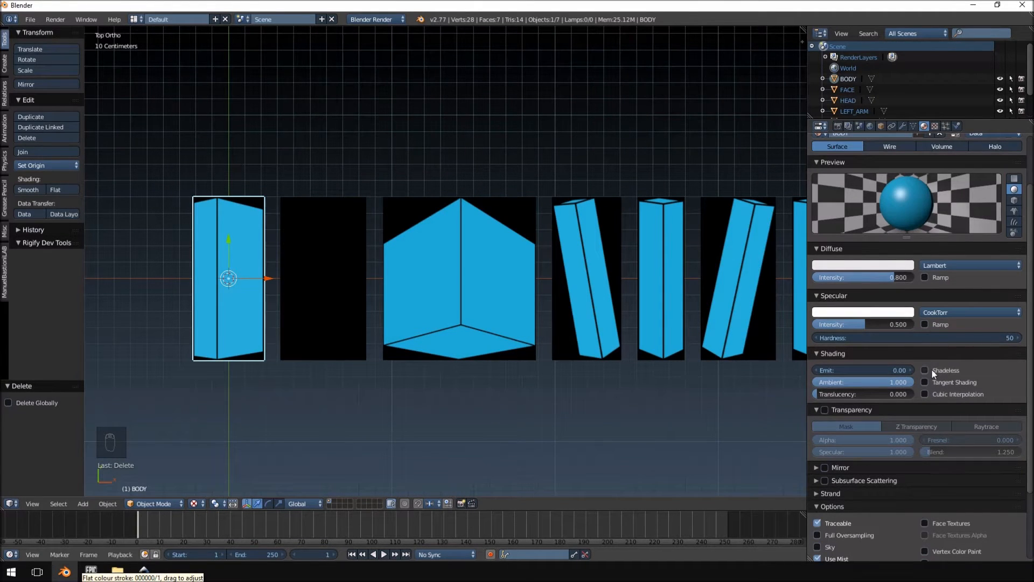
{"action": "left_click", "coordinate": [929, 368]}
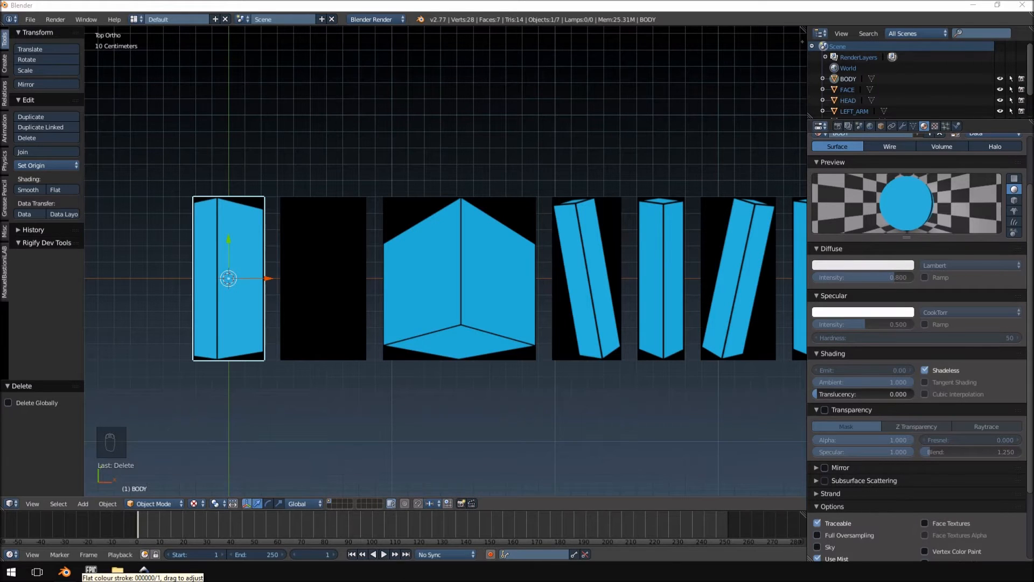
Step: Check the character drawing in Inkscape once more, and enable transparency for the BODY material in Blender
{"action": "left_click", "coordinate": [143, 571]}
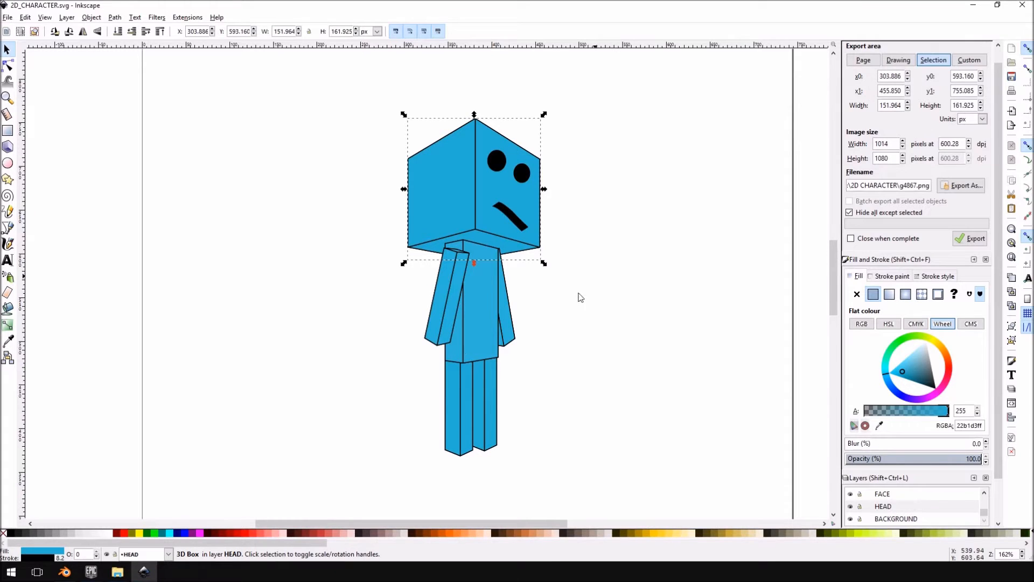
{"action": "left_click", "coordinate": [972, 5]}
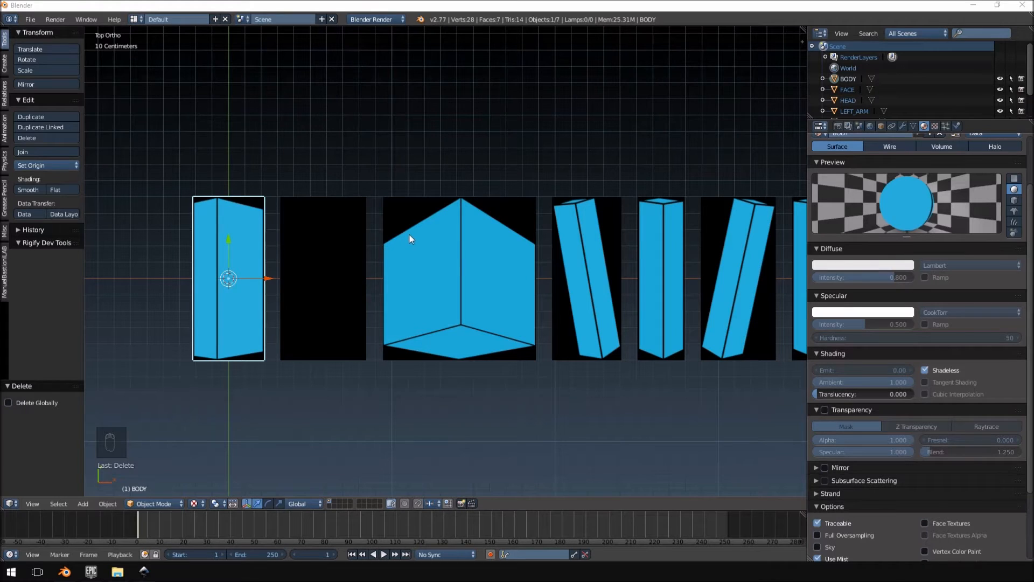
{"action": "left_click", "coordinate": [822, 411]}
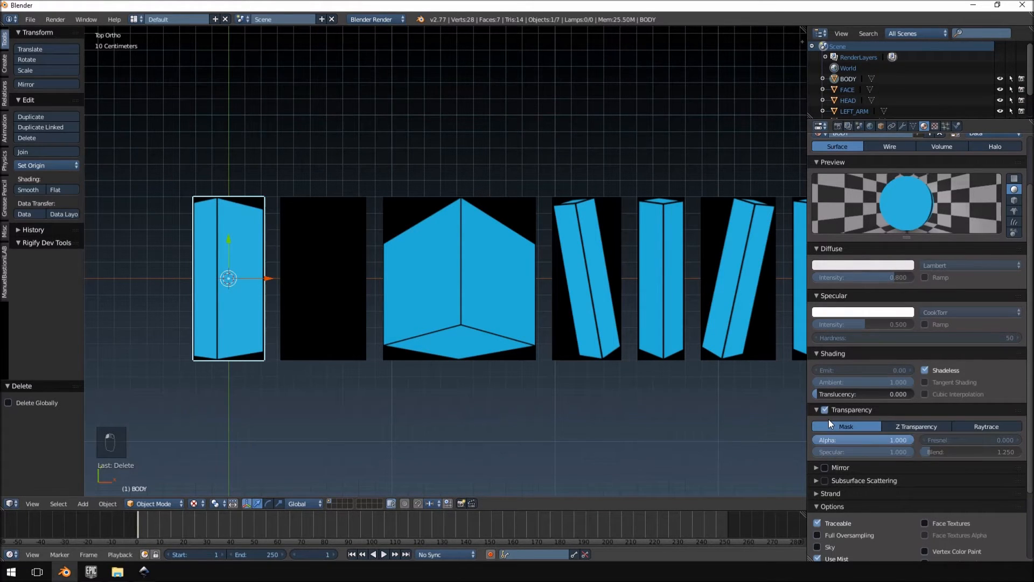
Step: Set the BODY material to Z Transparency with alpha 0, and enable Use Alpha for its BODY.PNG texture image
{"action": "left_click", "coordinate": [907, 427]}
{"action": "left_click_drag", "start_coordinate": [908, 441], "coordinate": [814, 439]}
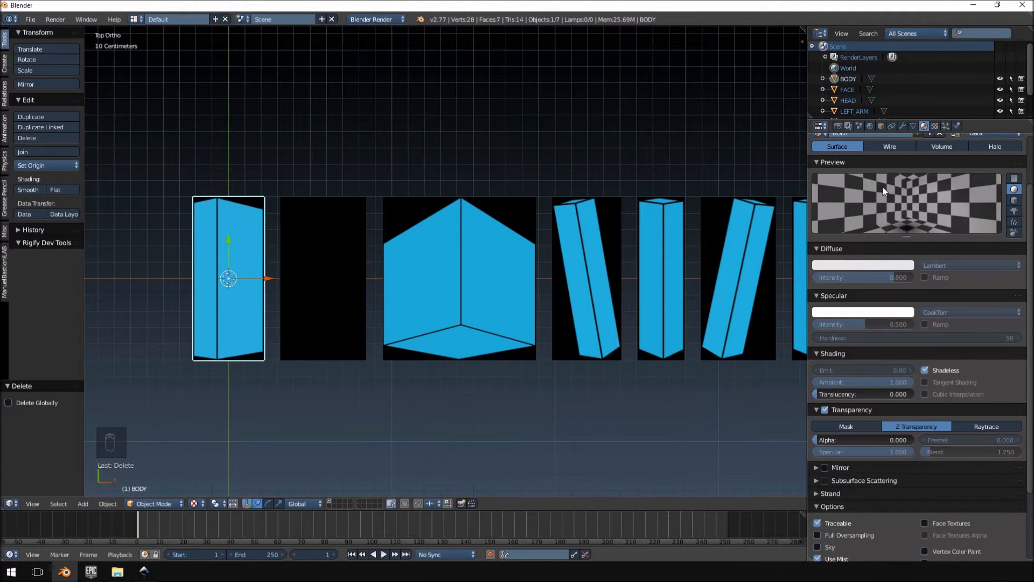
{"action": "left_click", "coordinate": [934, 127]}
{"action": "scroll", "coordinate": [869, 371], "scroll_direction": "down", "scroll_amount": 4}
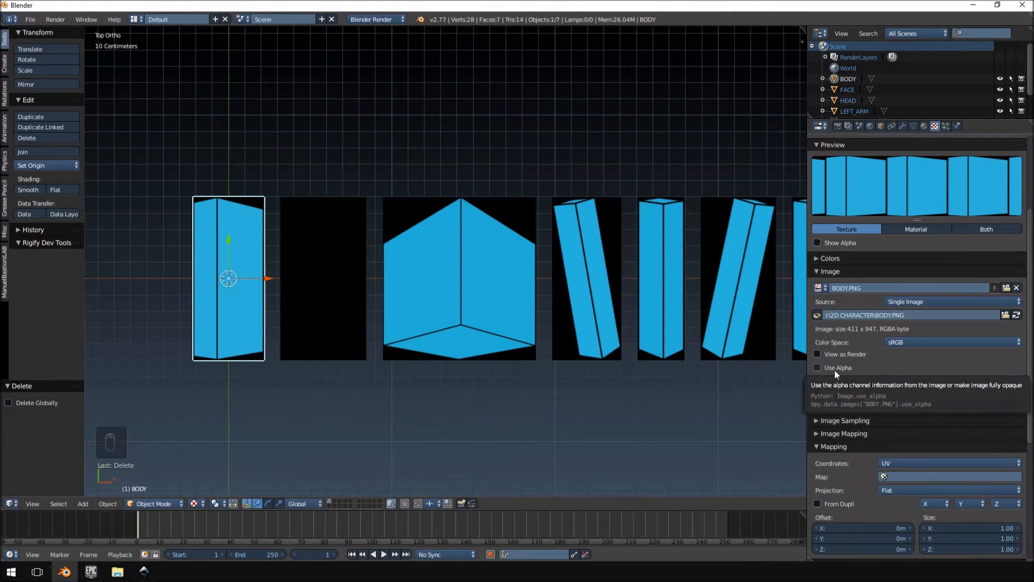
{"action": "left_click", "coordinate": [818, 367]}
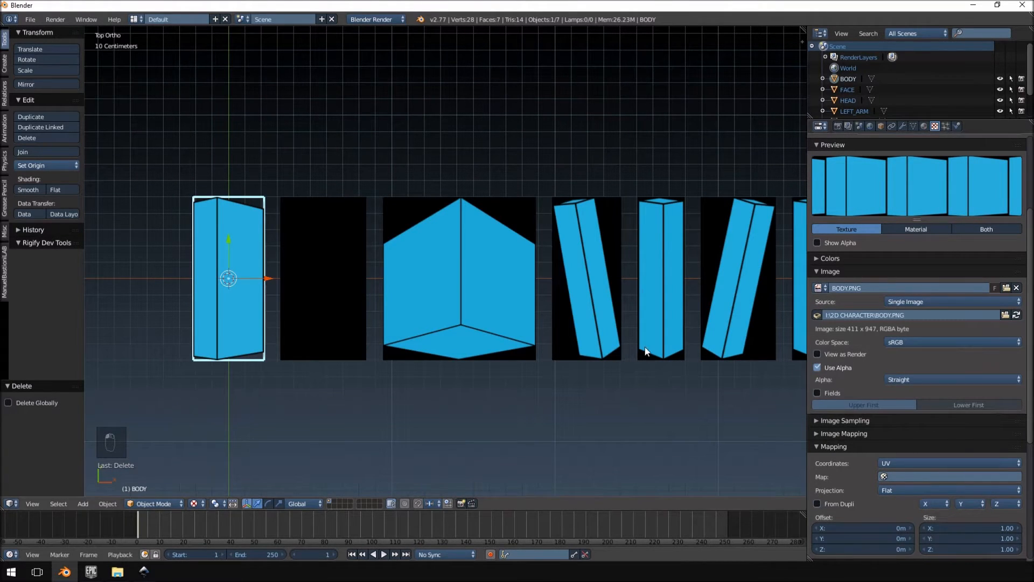
Step: Preview the planes in Rendered viewport shading to check the BODY plane, and return to Texture shading
{"action": "scroll", "coordinate": [184, 222], "scroll_direction": "up", "scroll_amount": 3}
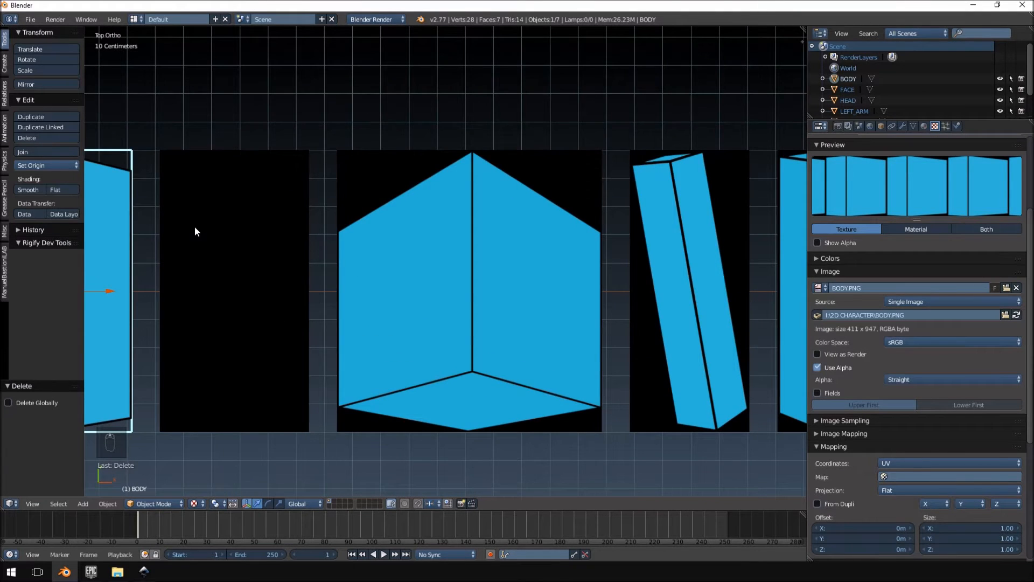
{"action": "middle_click_drag", "start_coordinate": [202, 224], "coordinate": [511, 214], "text": "shift"}
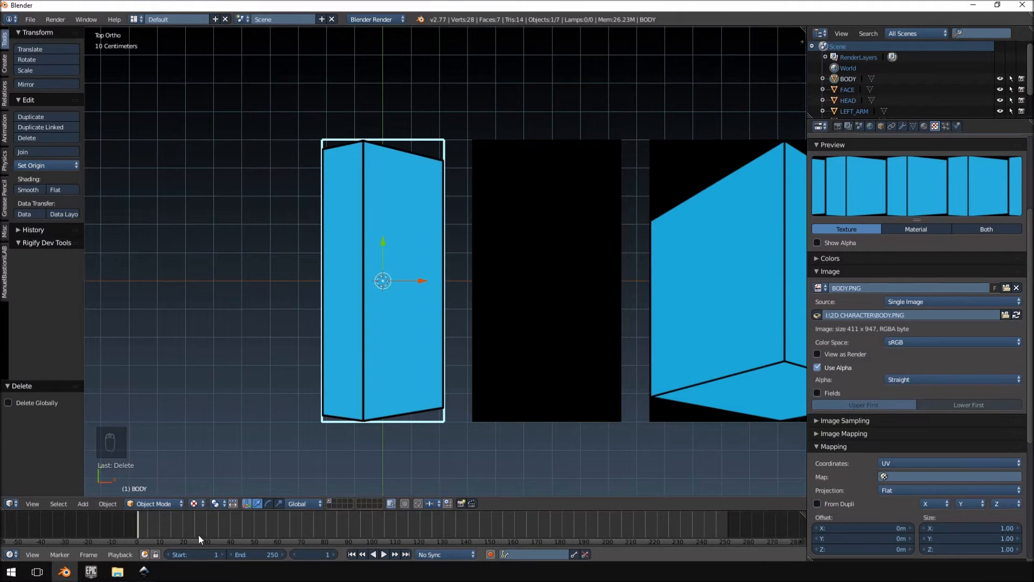
{"action": "left_click", "coordinate": [197, 503]}
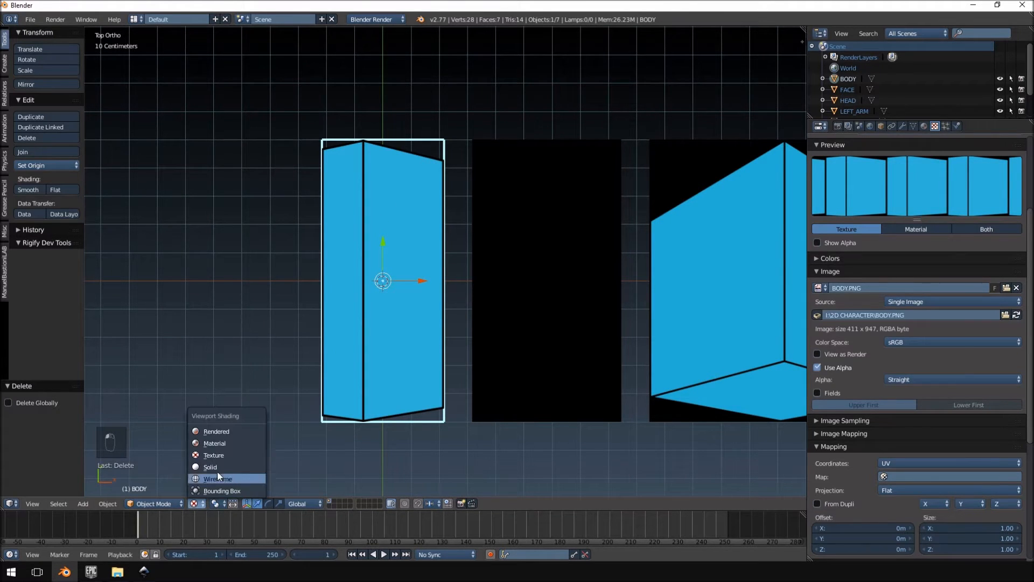
{"action": "left_click", "coordinate": [222, 431]}
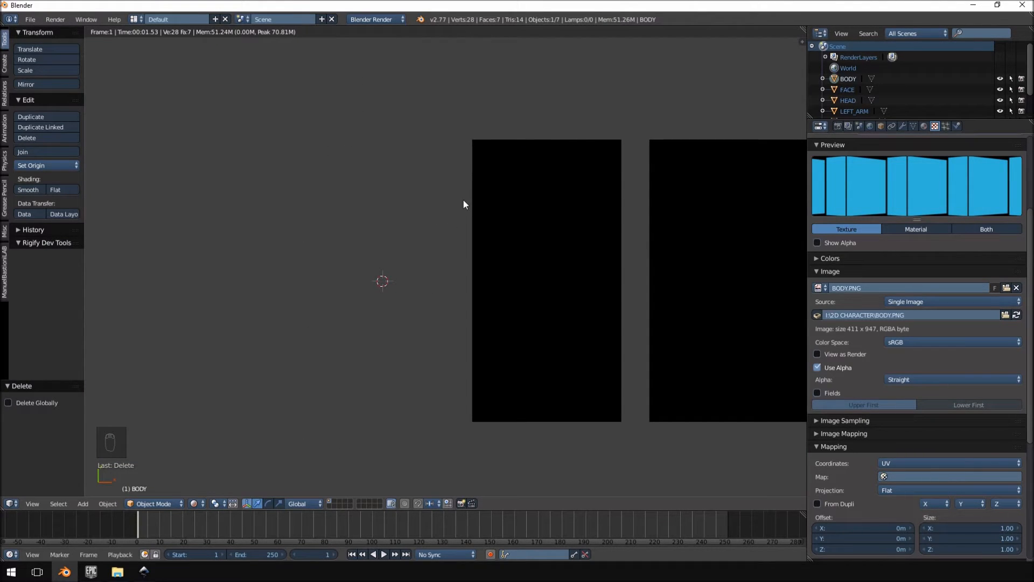
{"action": "left_click", "coordinate": [194, 503]}
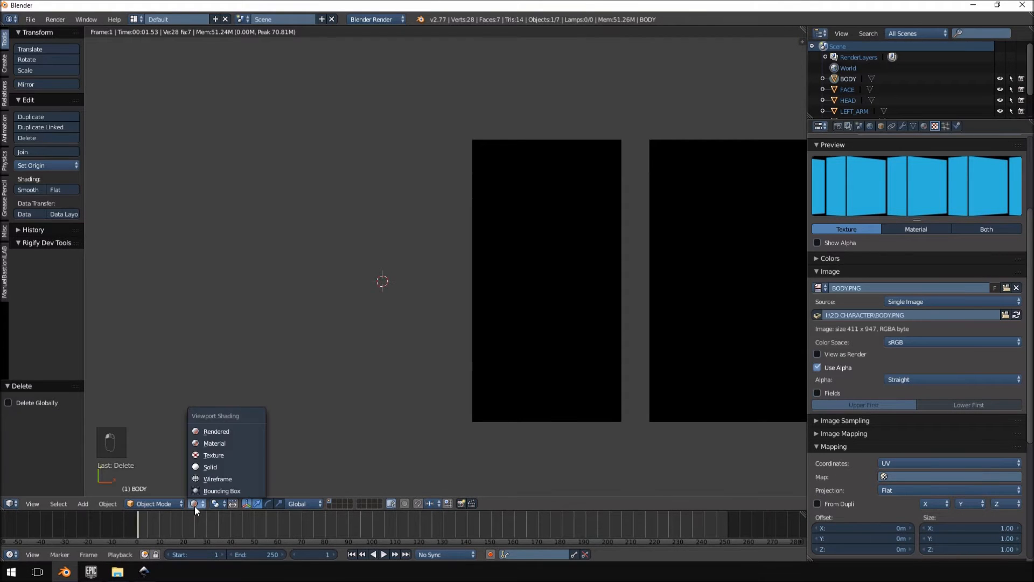
{"action": "left_click", "coordinate": [227, 456]}
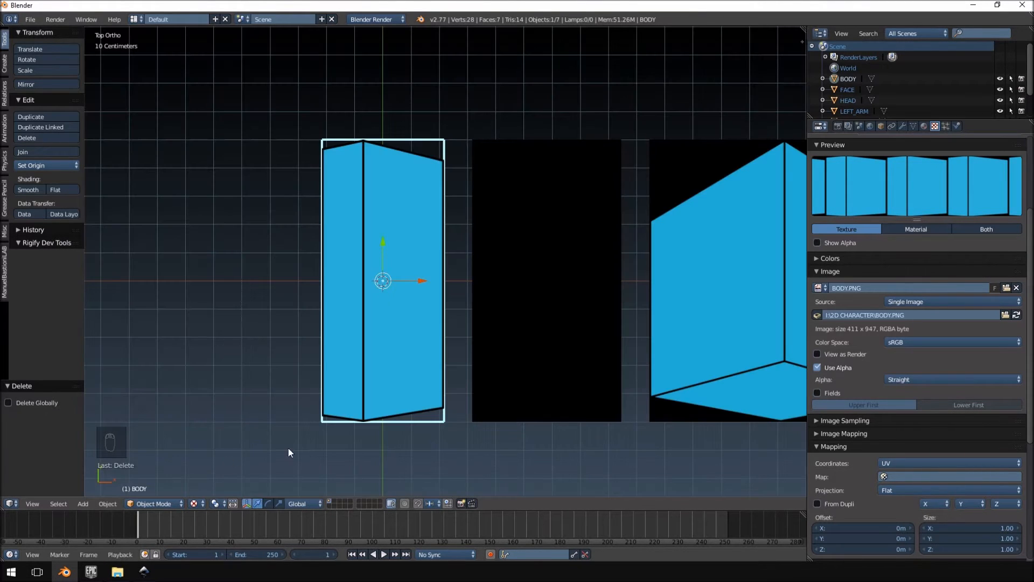
Step: Make the BODY texture also influence the material's diffuse alpha, at 1.000
{"action": "scroll", "coordinate": [873, 369], "scroll_direction": "down", "scroll_amount": 3}
{"action": "scroll", "coordinate": [874, 369], "scroll_direction": "down", "scroll_amount": 5}
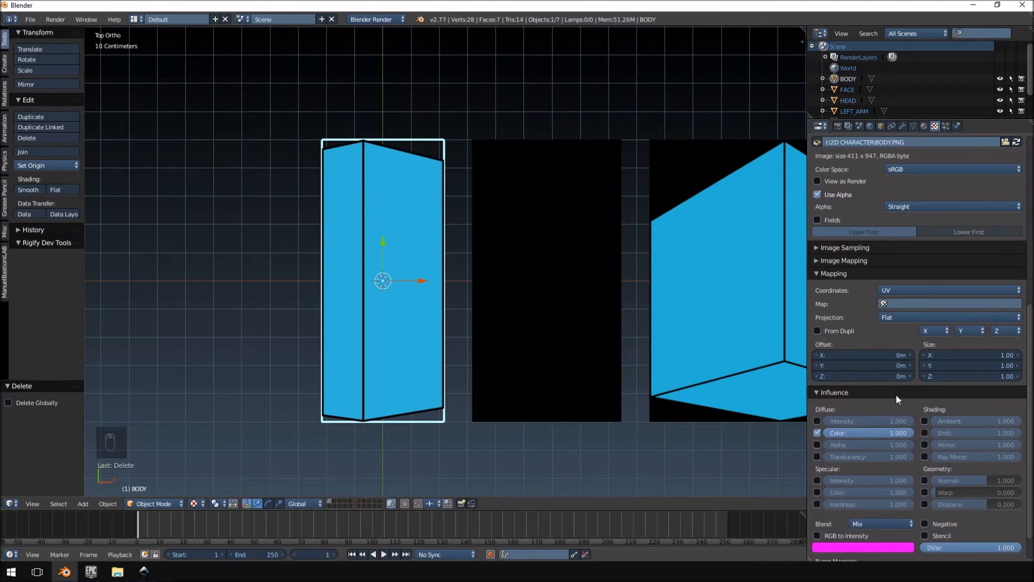
{"action": "left_click", "coordinate": [817, 445]}
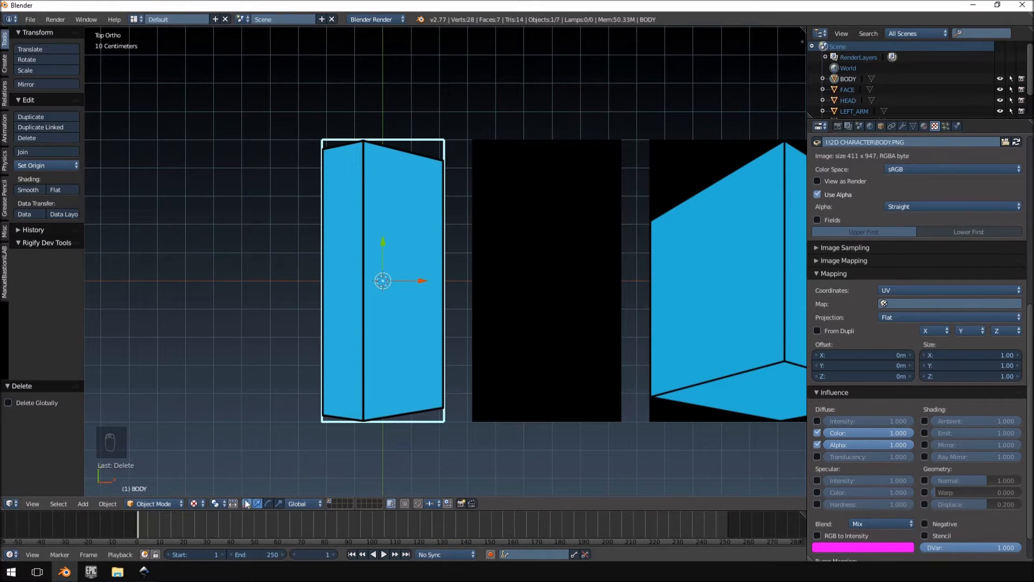
Step: Check the BODY plane's transparency in Rendered shading and switch the viewport back to Texture shading
{"action": "left_click", "coordinate": [195, 503]}
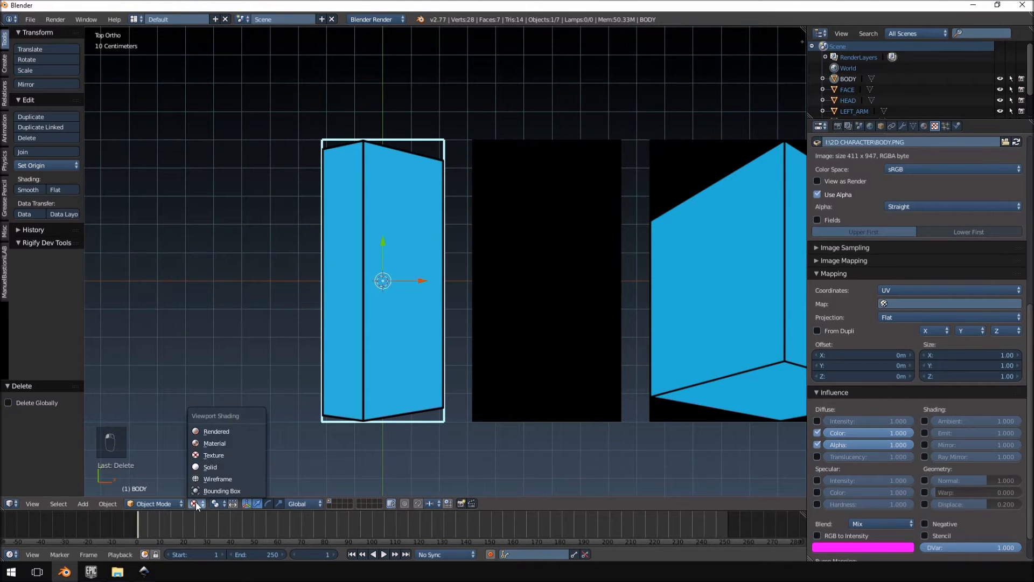
{"action": "left_click", "coordinate": [205, 431]}
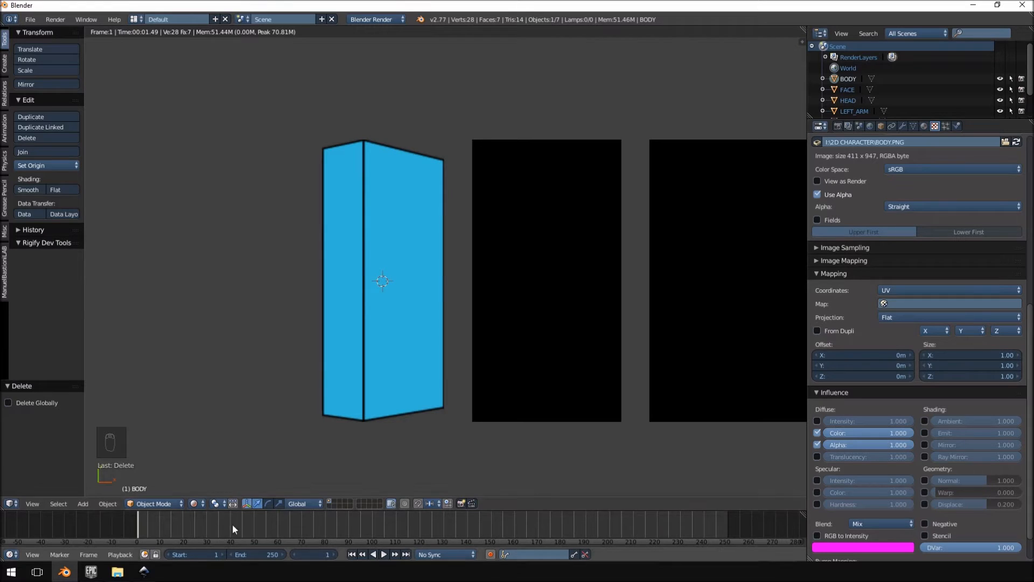
{"action": "left_click", "coordinate": [194, 503]}
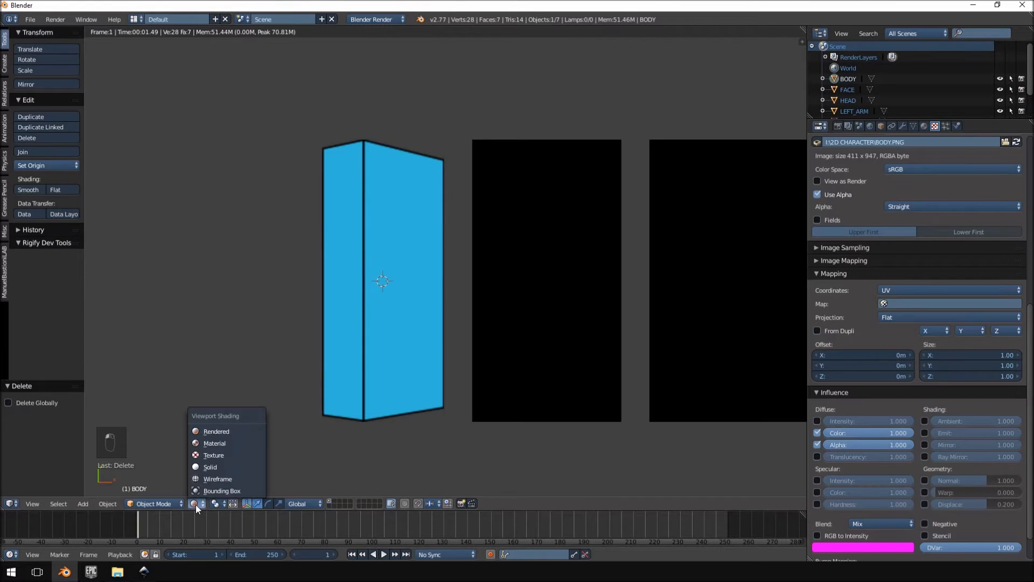
{"action": "left_click", "coordinate": [224, 456]}
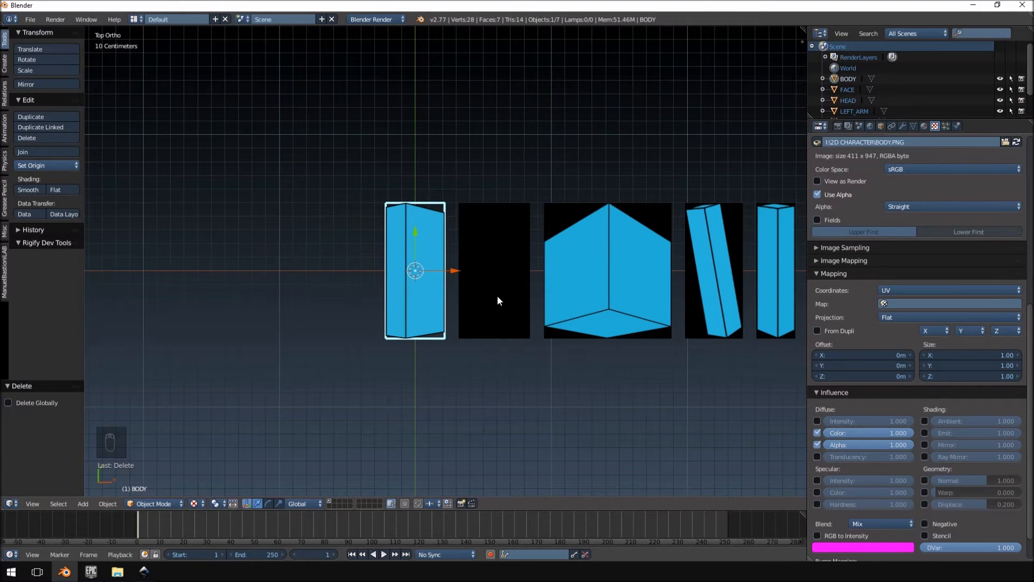
Step: Make the FACE plane's material shadeless and give it Z Transparency with alpha 0
{"action": "middle_click_drag", "start_coordinate": [683, 162], "coordinate": [506, 161], "text": "shift"}
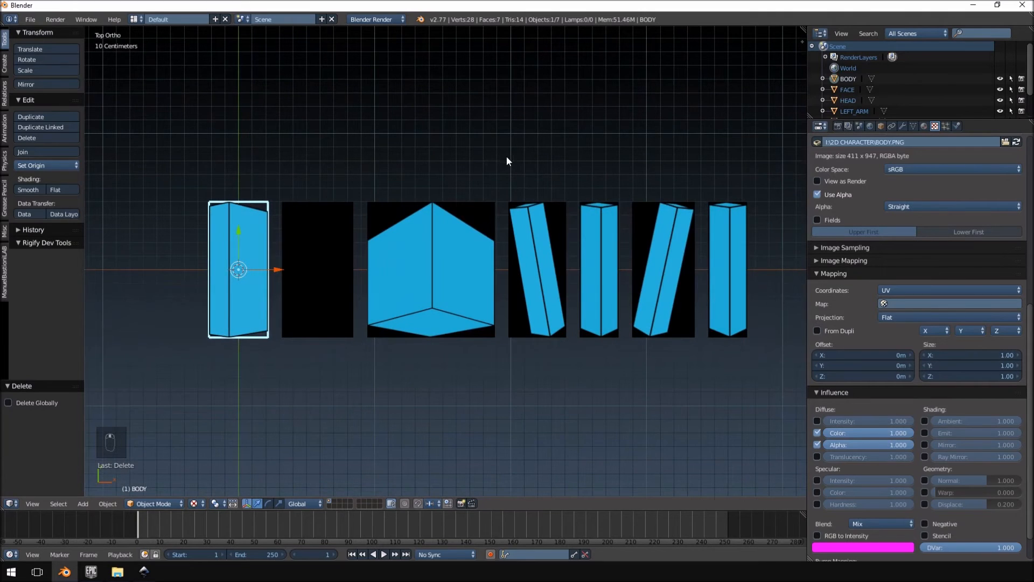
{"action": "right_click", "coordinate": [317, 210]}
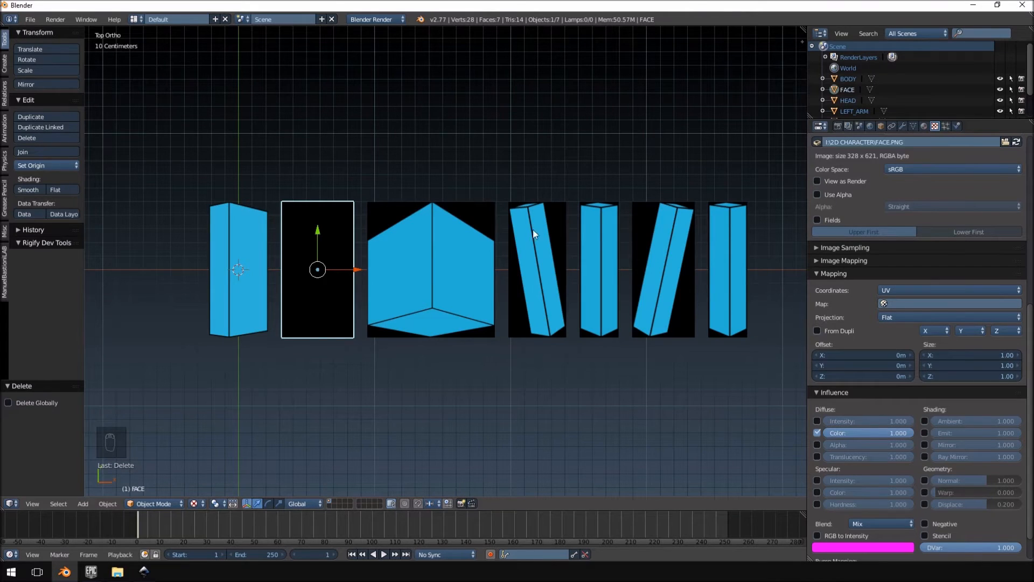
{"action": "right_click", "coordinate": [214, 251]}
{"action": "right_click", "coordinate": [330, 246]}
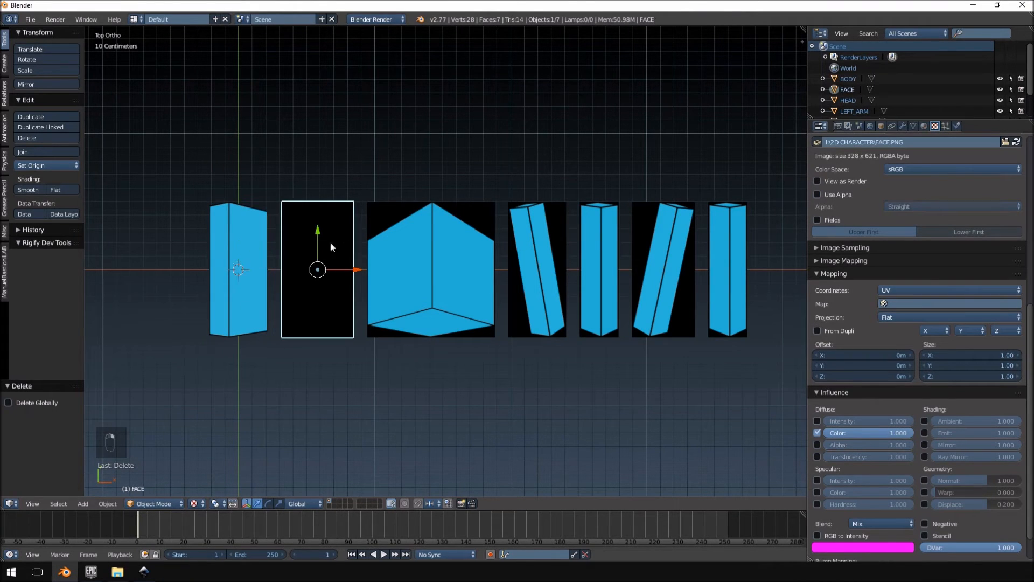
{"action": "left_click", "coordinate": [924, 126]}
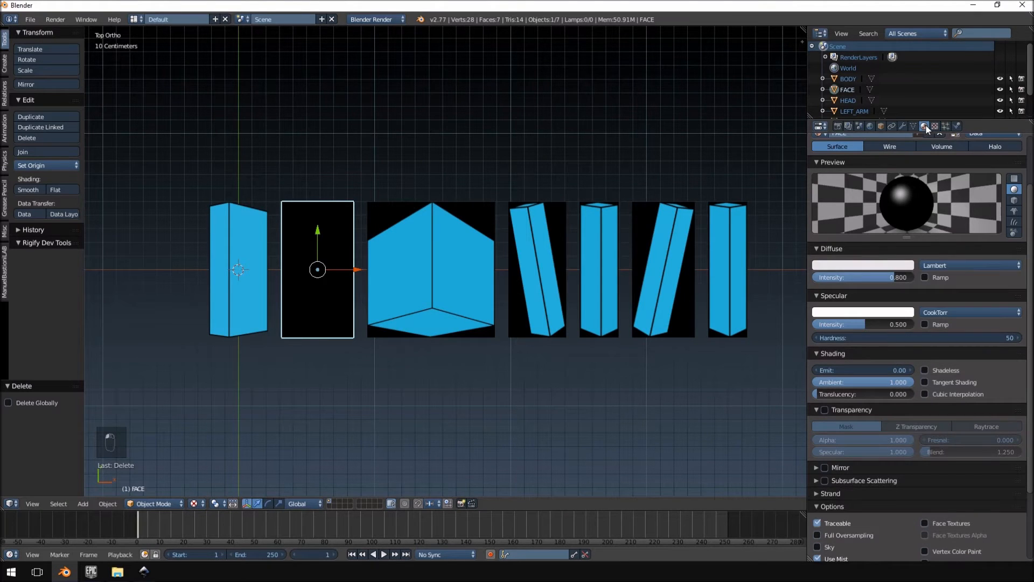
{"action": "left_click", "coordinate": [950, 371]}
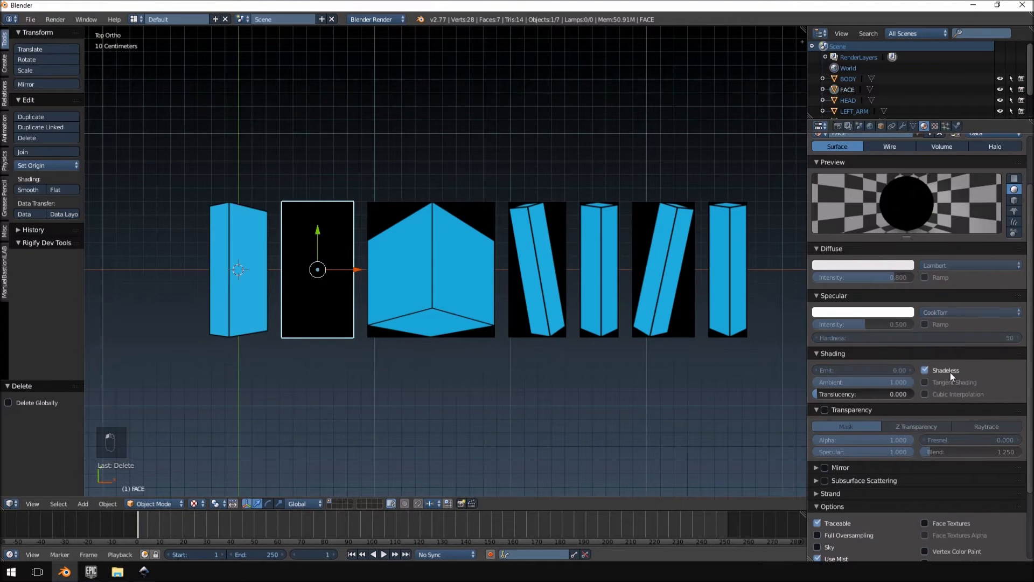
{"action": "left_click", "coordinate": [824, 411]}
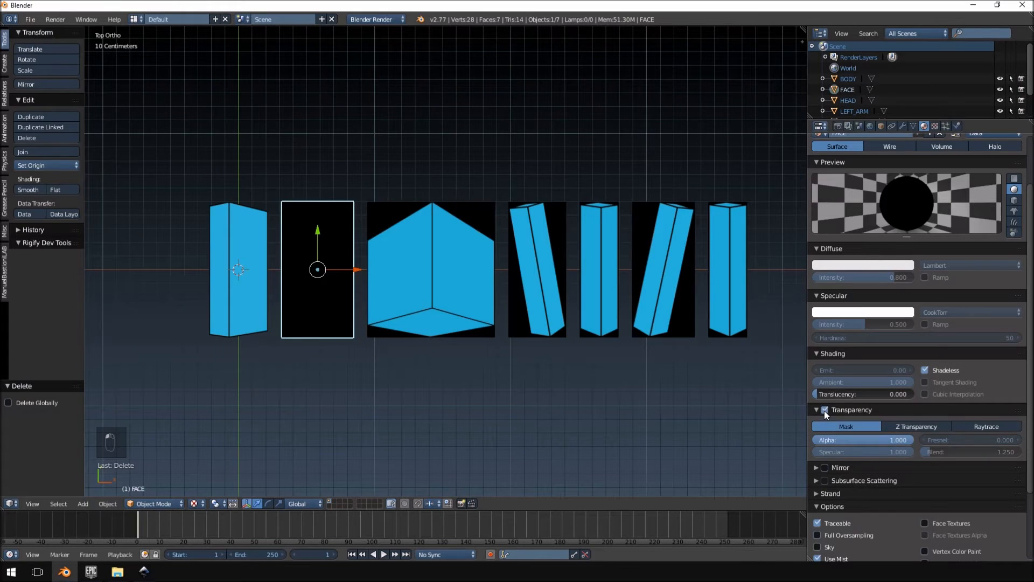
{"action": "left_click", "coordinate": [915, 427]}
{"action": "left_click_drag", "start_coordinate": [908, 438], "coordinate": [816, 438]}
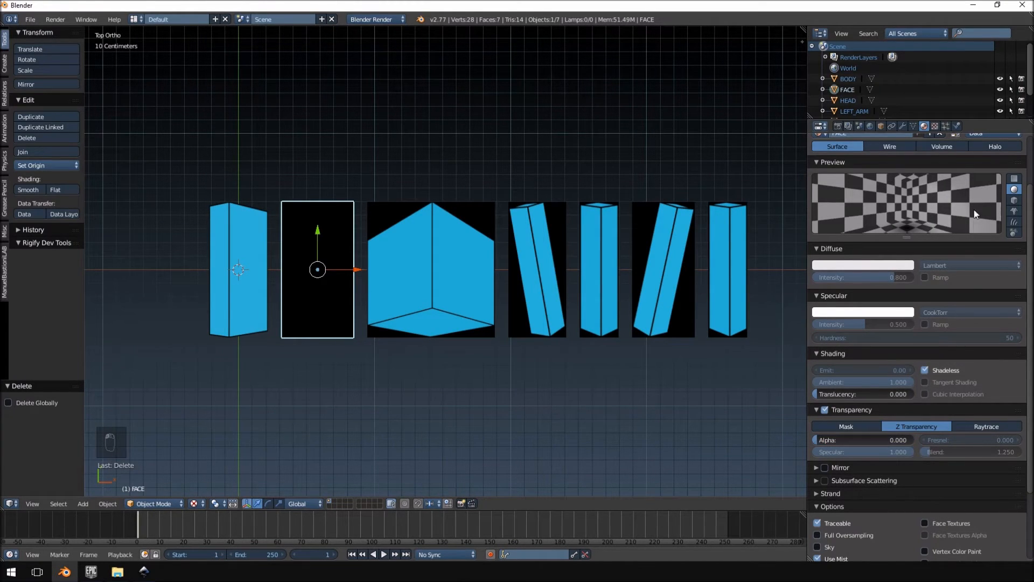
Step: Enable Use Alpha for the FACE.PNG texture image and let the texture influence the diffuse alpha
{"action": "left_click", "coordinate": [935, 126]}
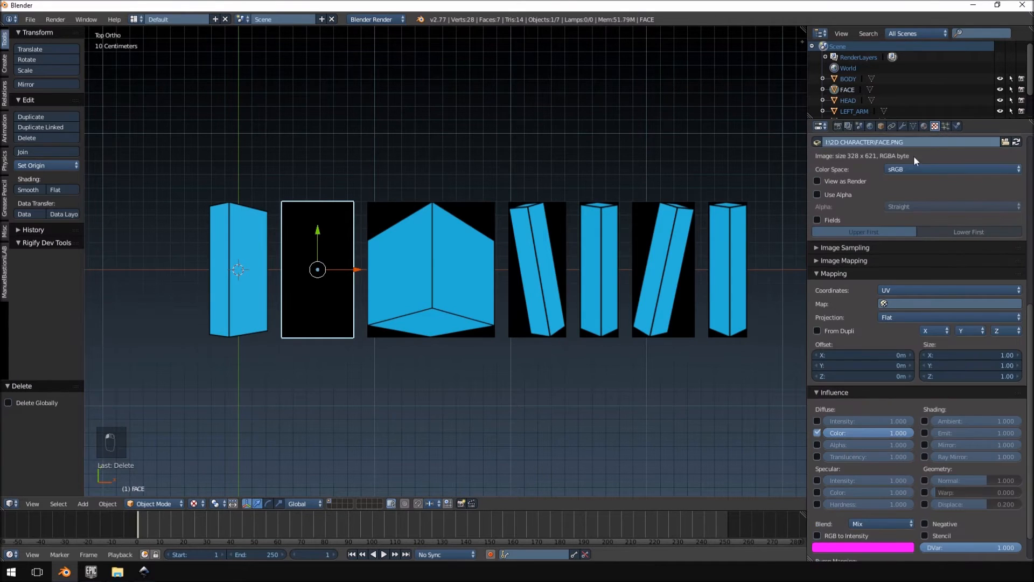
{"action": "scroll", "coordinate": [842, 242], "scroll_direction": "up", "scroll_amount": 4}
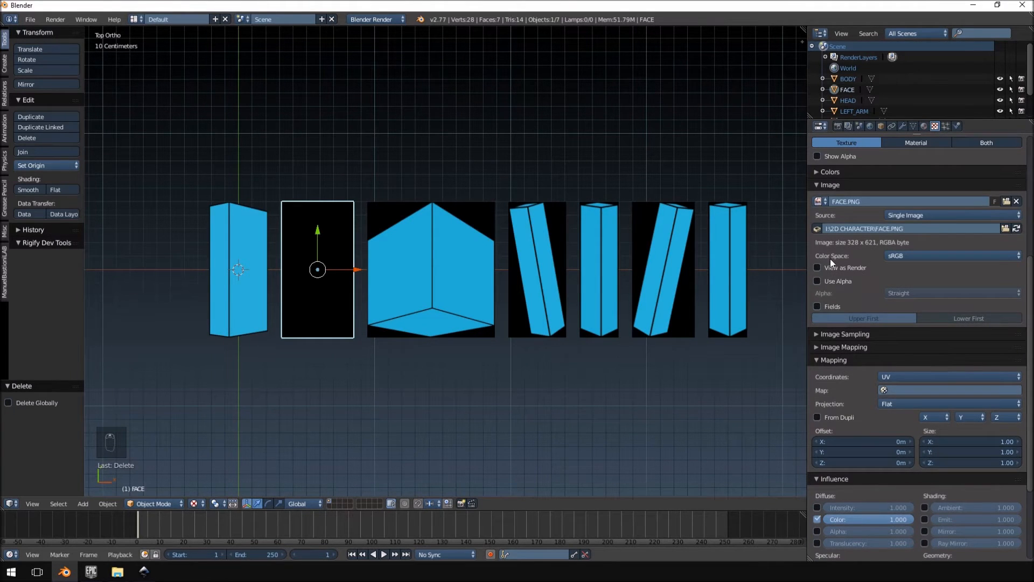
{"action": "left_click", "coordinate": [835, 282]}
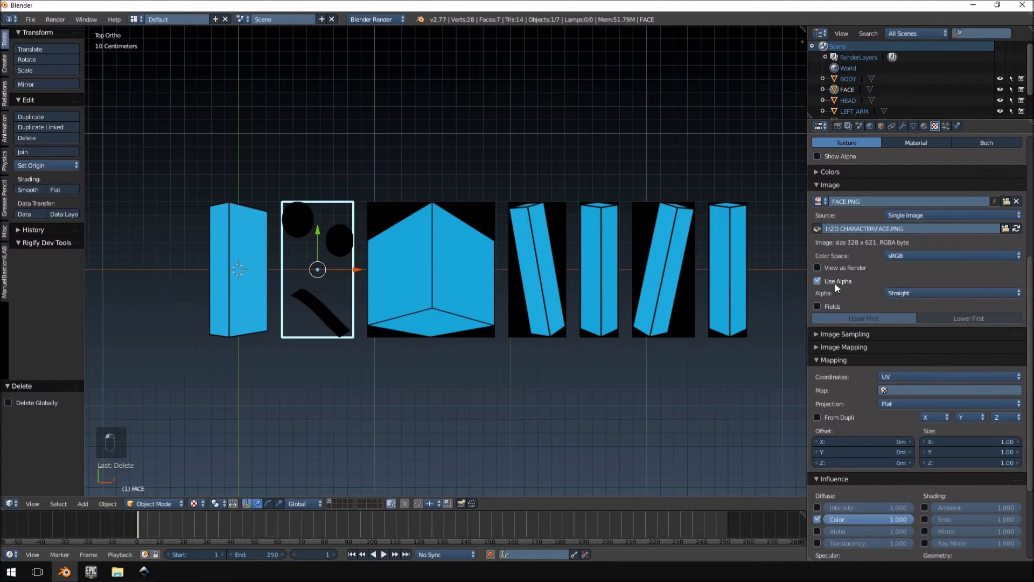
{"action": "scroll", "coordinate": [835, 284], "scroll_direction": "down", "scroll_amount": 5}
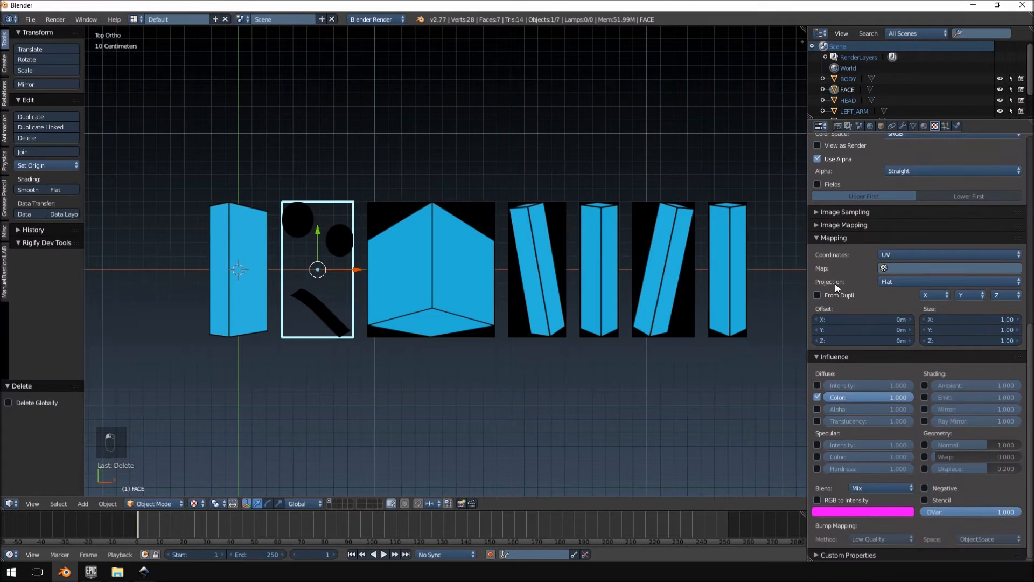
{"action": "left_click", "coordinate": [819, 410]}
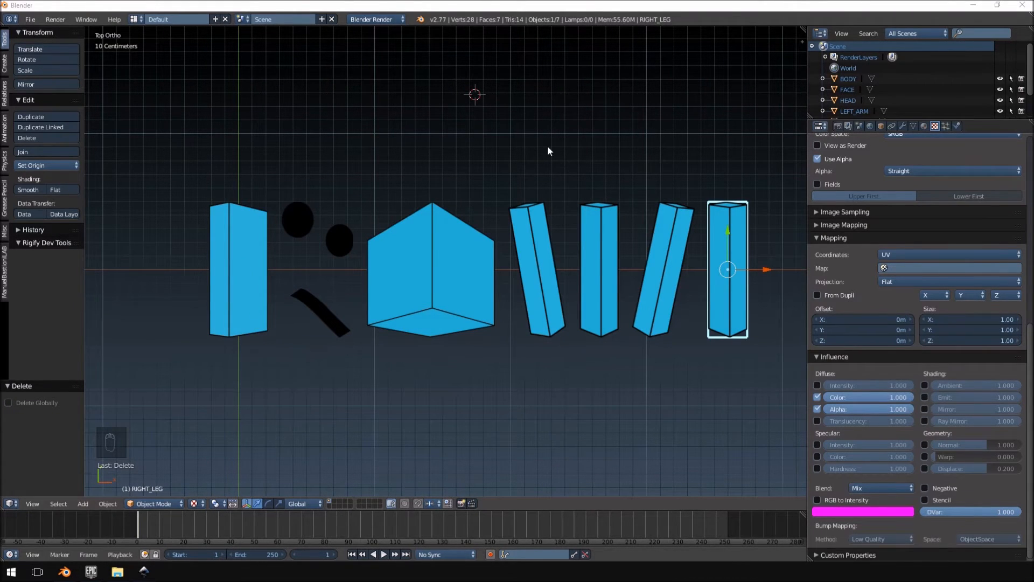
Step: In top view, move the BODY plane about 1.43 m in X and -84.7 cm in Y, directly under the head
{"action": "scroll", "coordinate": [550, 156], "scroll_direction": "up", "scroll_amount": 2}
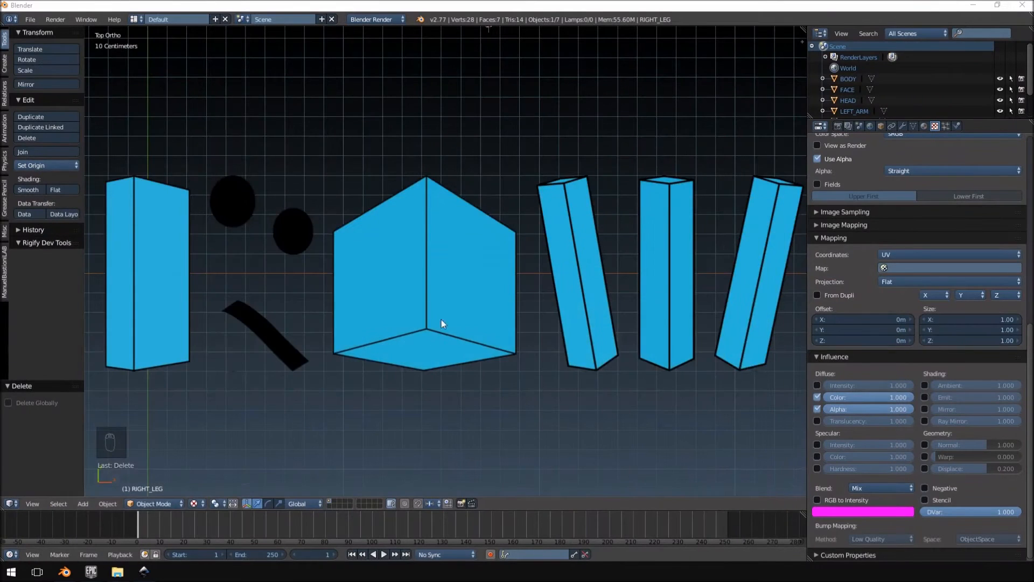
{"action": "middle_click_drag", "start_coordinate": [441, 319], "coordinate": [454, 251]}
{"action": "key", "text": "KP_7"}
{"action": "right_click", "coordinate": [154, 242]}
{"action": "middle_click_drag", "start_coordinate": [315, 307], "coordinate": [345, 244], "text": "shift"}
{"action": "key", "text": "g"}
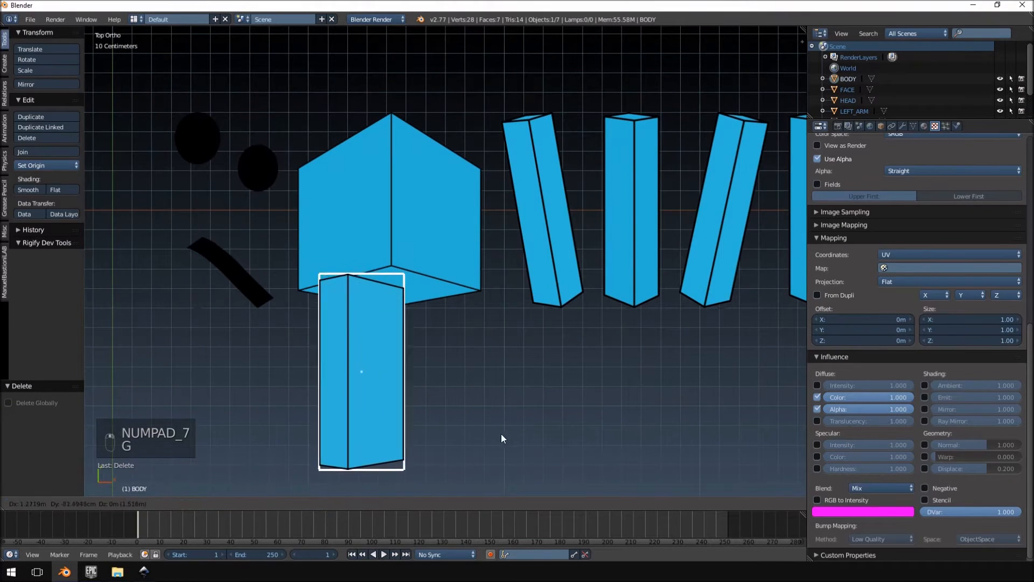
{"action": "left_click", "coordinate": [524, 437]}
Step: Hide and unhide the LEFT_ARM plane, and move it about -49.7 cm in X and -81.7 cm in Y against the body's right side
{"action": "middle_click_drag", "start_coordinate": [555, 344], "coordinate": [560, 291], "text": "shift"}
{"action": "right_click", "coordinate": [561, 173]}
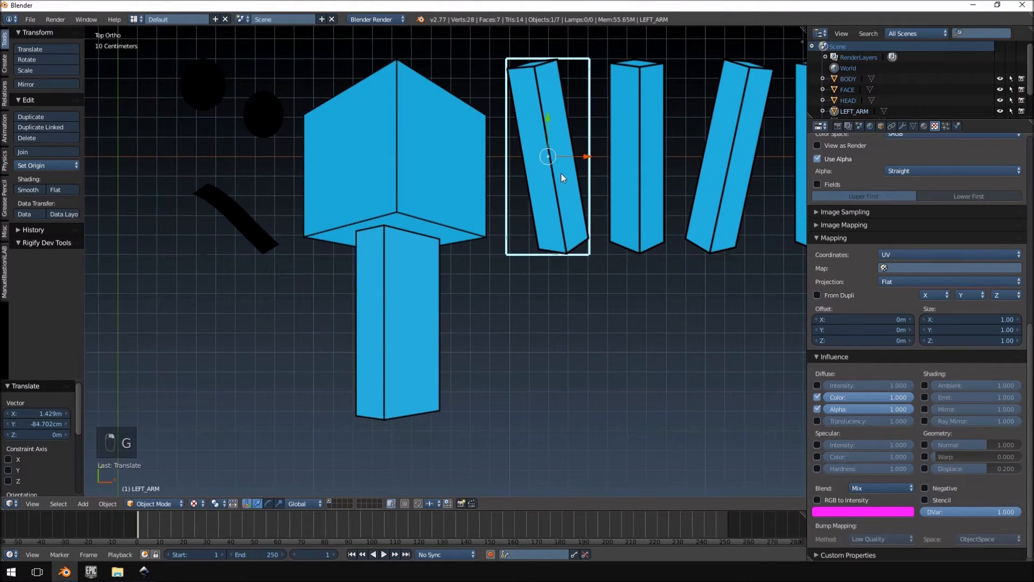
{"action": "scroll", "coordinate": [869, 50], "scroll_direction": "down", "scroll_amount": 2}
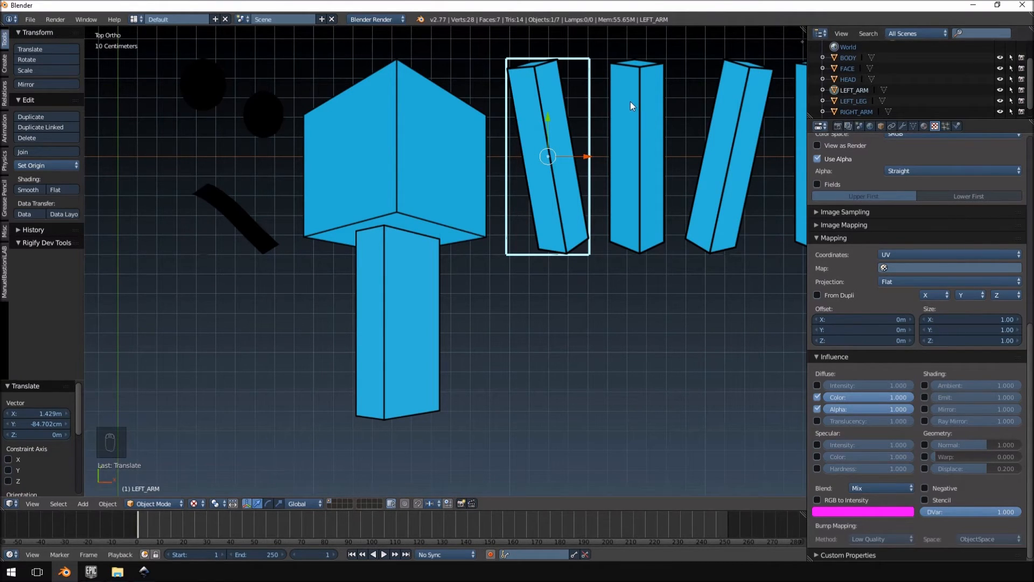
{"action": "key", "text": "h"}
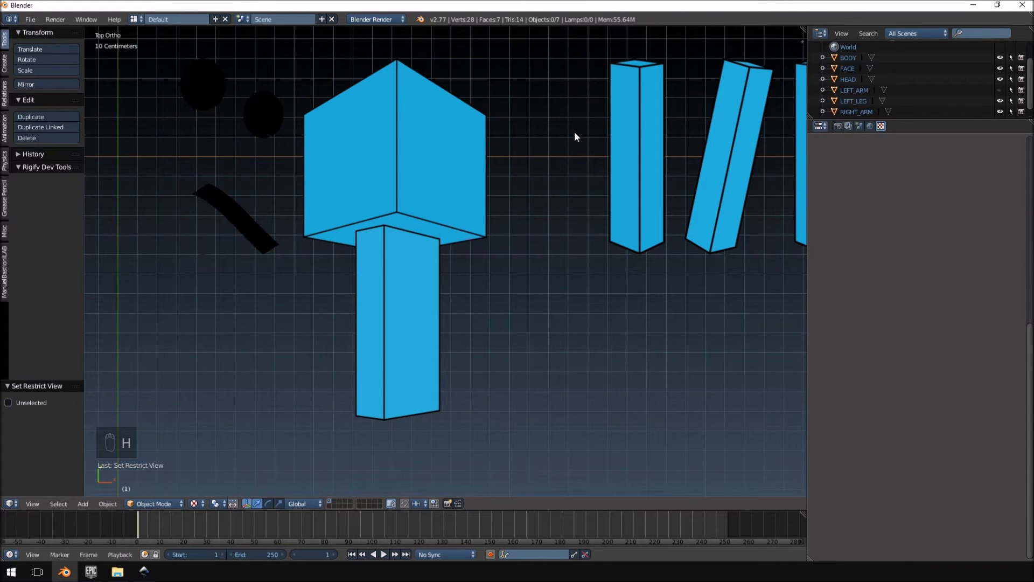
{"action": "key", "text": "alt+h"}
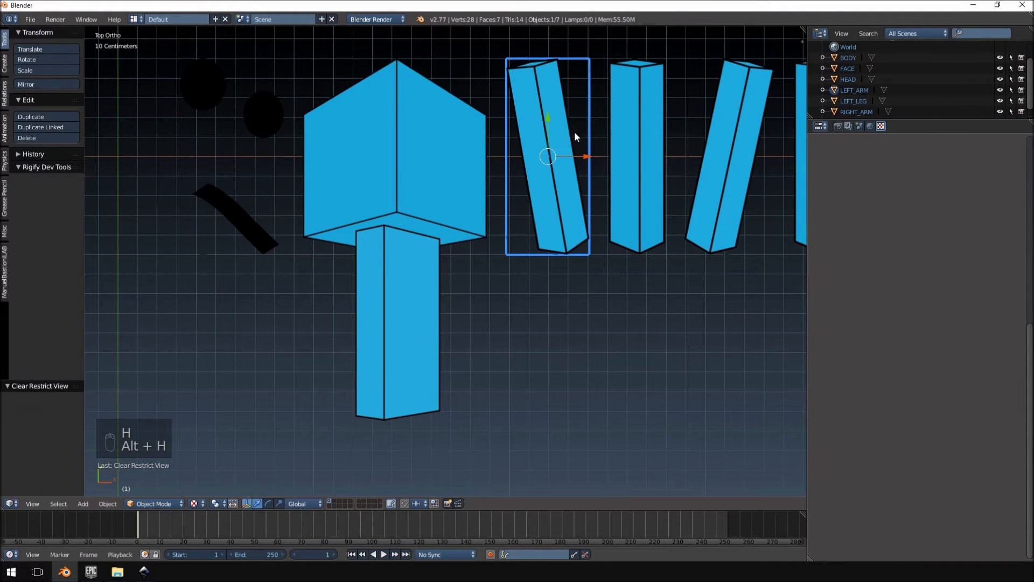
{"action": "key", "text": "g"}
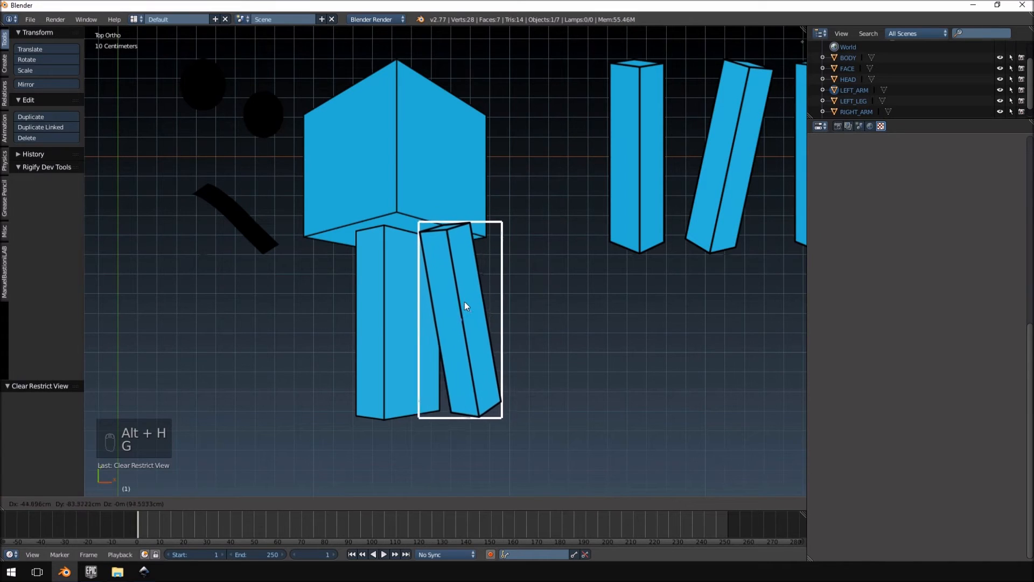
{"action": "left_click", "coordinate": [459, 300]}
Step: Move the RIGHT_ARM plane about -1.93 m in X and -85.5 cm in Y against the free side of the body
{"action": "right_click", "coordinate": [729, 157]}
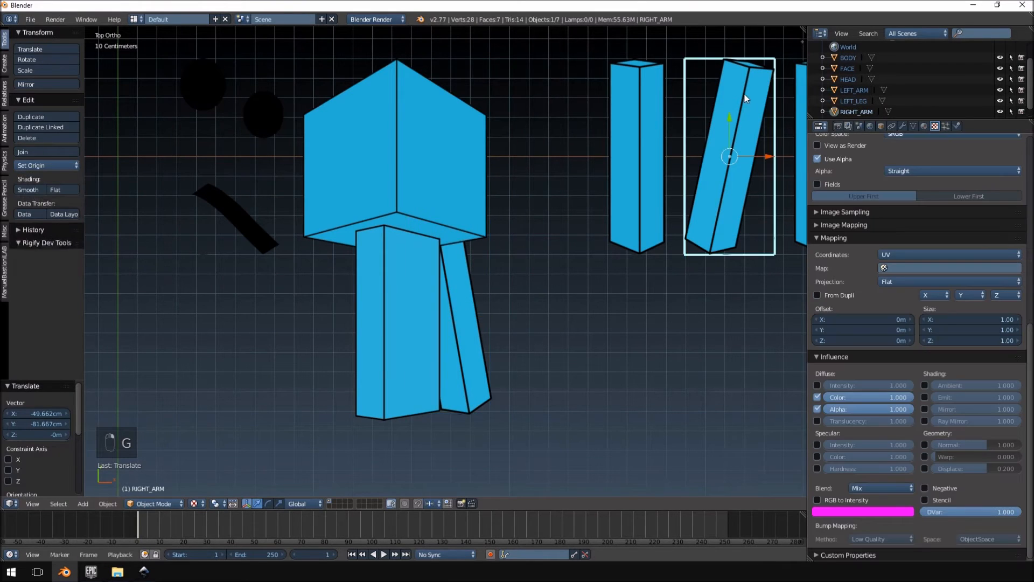
{"action": "key", "text": "g"}
{"action": "left_click", "coordinate": [367, 261]}
{"action": "middle_click_drag", "start_coordinate": [648, 135], "coordinate": [546, 86], "text": "shift"}
Step: Move the LEFT_LEG plane about -1.08 m in X and -1.77 m in Y, under the body
{"action": "right_click", "coordinate": [557, 129]}
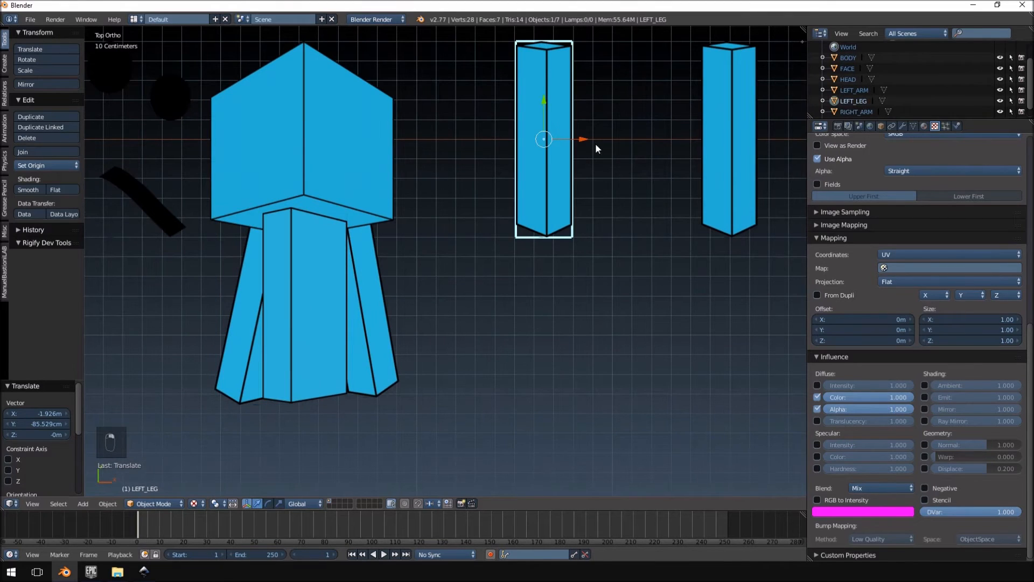
{"action": "key", "text": "g"}
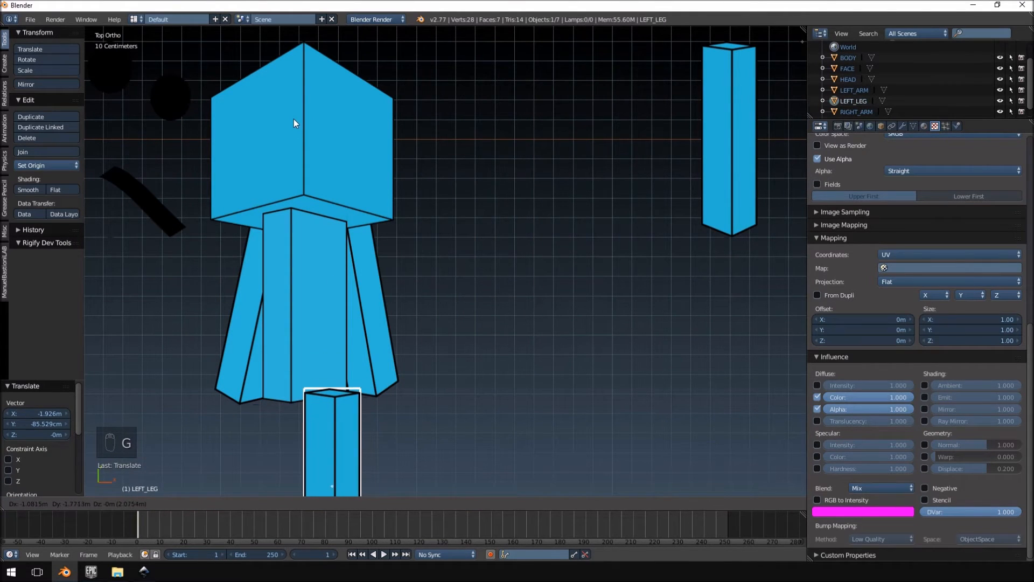
{"action": "left_click", "coordinate": [293, 123]}
Step: Move the RIGHT_LEG plane about -2.25 m in X and -1.79 m in Y, under the body beside the other leg
{"action": "right_click", "coordinate": [727, 139]}
{"action": "middle_click_drag", "start_coordinate": [727, 138], "coordinate": [776, 70], "text": "shift"}
{"action": "key", "text": "g"}
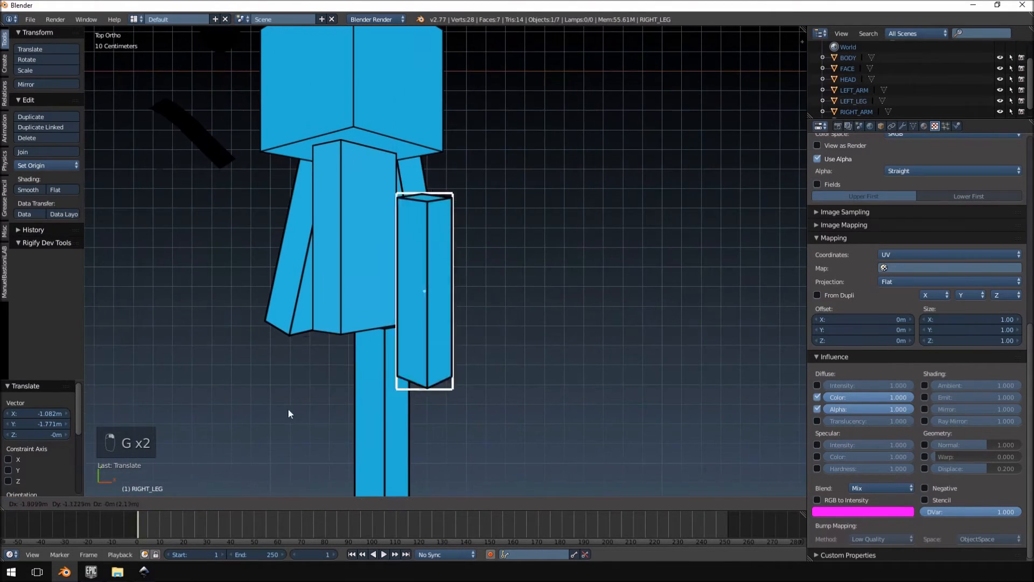
{"action": "left_click", "coordinate": [213, 55]}
Step: Scale the HEAD plane up uniformly by about 1.126
{"action": "middle_click_drag", "start_coordinate": [451, 111], "coordinate": [514, 209], "text": "shift"}
{"action": "right_click", "coordinate": [270, 131]}
{"action": "right_click", "coordinate": [427, 199]}
{"action": "key", "text": "s"}
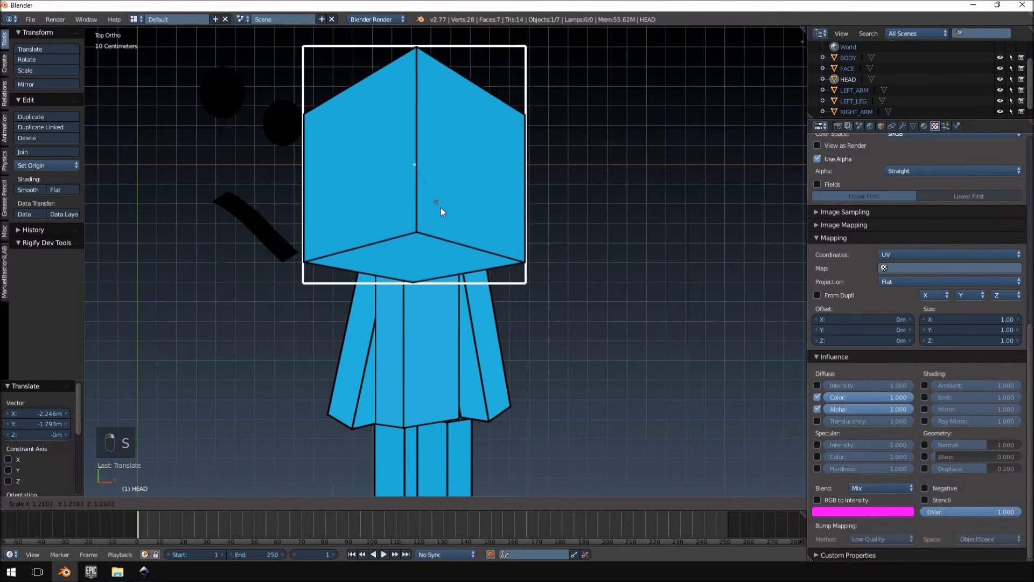
{"action": "left_click", "coordinate": [438, 206]}
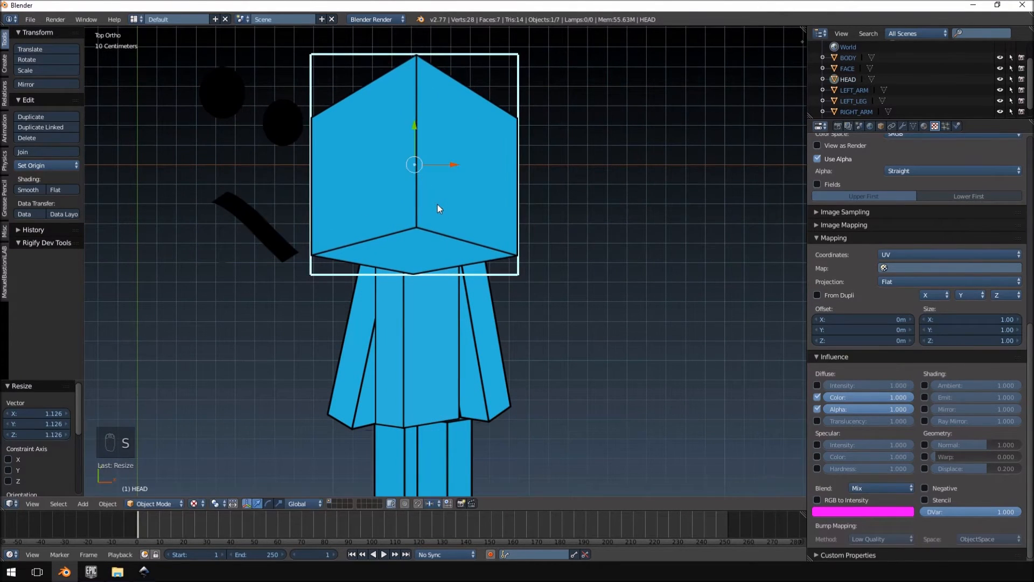
Step: Move the FACE plane about 1.07 m in X and -8 mm in Y onto the right-hand side of the head's cube
{"action": "right_click", "coordinate": [276, 128]}
{"action": "key", "text": "g"}
{"action": "left_click", "coordinate": [493, 125]}
Step: Scale the FACE plane down to fit the head's side, and shift it about 3 cm in X and -5.5 mm in Y
{"action": "key", "text": "s"}
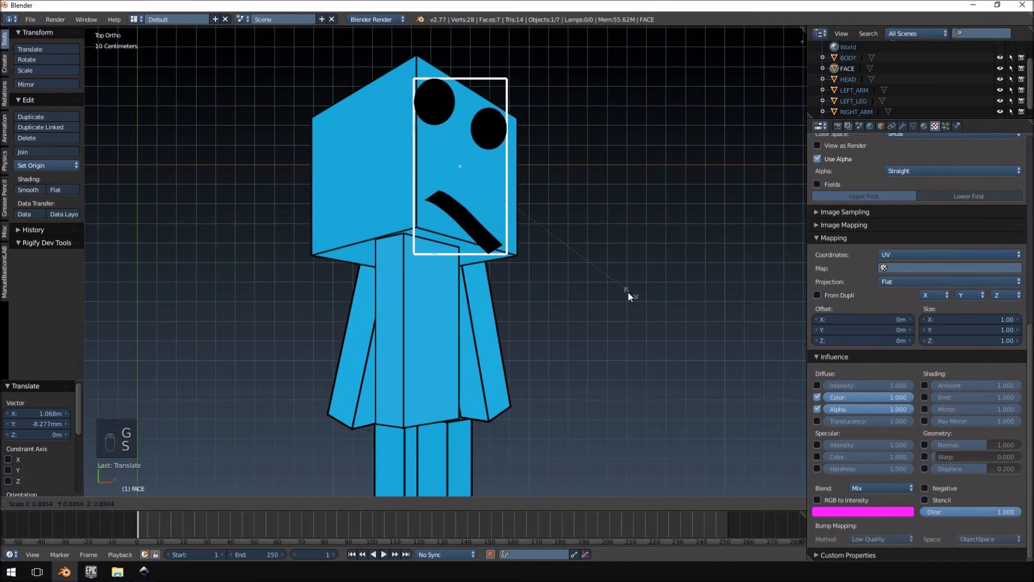
{"action": "key", "text": "g"}
{"action": "left_click", "coordinate": [602, 273]}
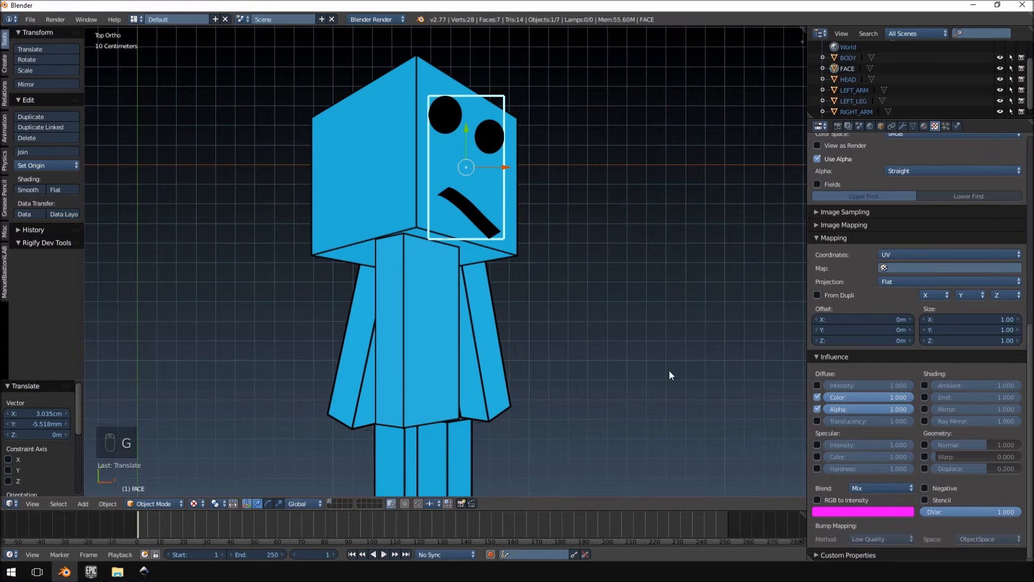
{"action": "key", "text": "s"}
{"action": "right_click", "coordinate": [505, 326]}
Step: Raise the FACE plane about 71.7 cm along Z above the head, and return to top view
{"action": "middle_click_drag", "start_coordinate": [505, 328], "coordinate": [556, 207]}
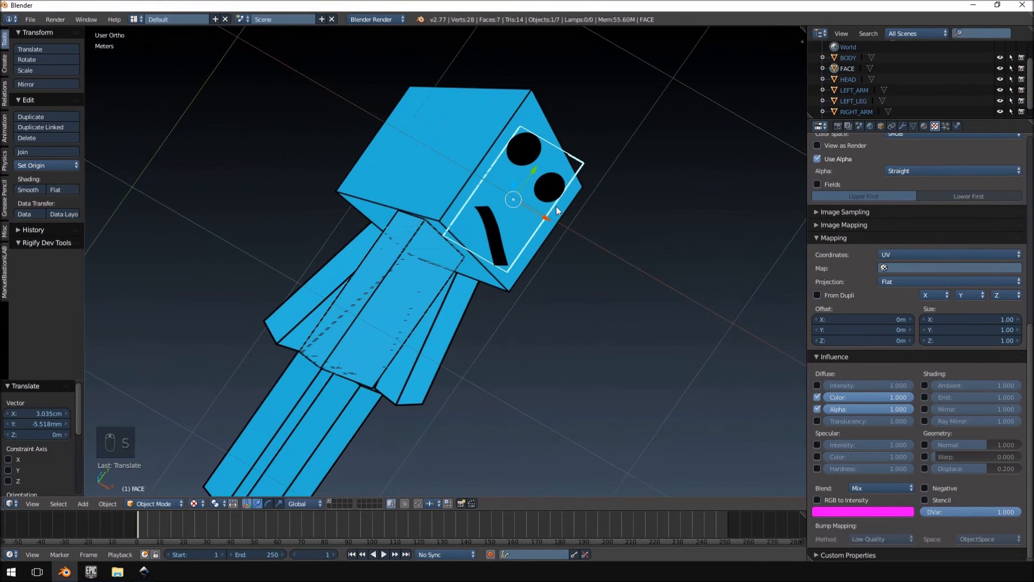
{"action": "key", "text": "KP_7"}
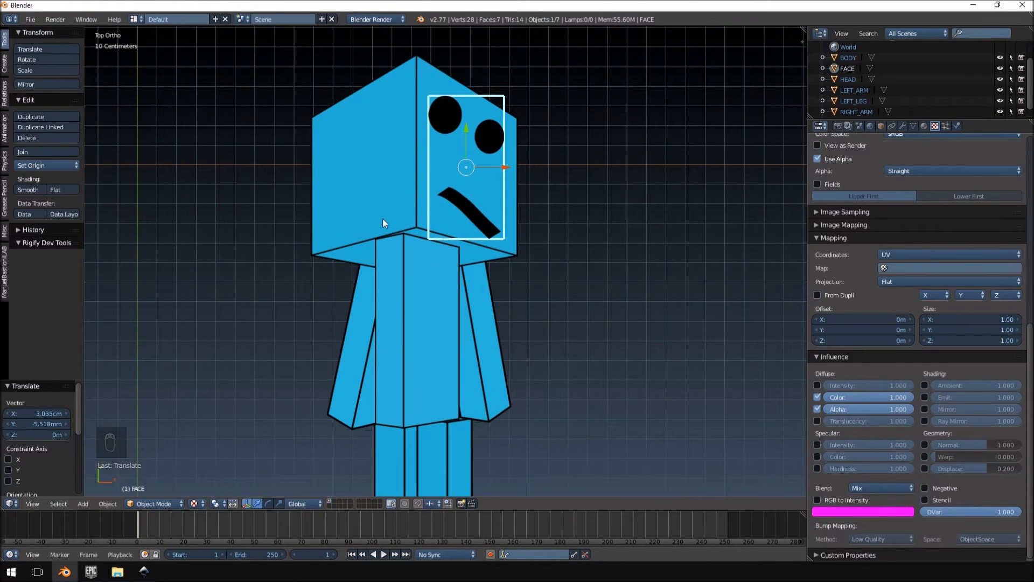
{"action": "middle_click_drag", "start_coordinate": [489, 286], "coordinate": [432, 319]}
{"action": "key", "text": "KP_7"}
{"action": "mouse_move", "coordinate": [421, 313]}
{"action": "middle_mouse_down"}
{"action": "mouse_move", "coordinate": [494, 225]}
{"action": "mouse_move", "coordinate": [405, 258]}
{"action": "mouse_move", "coordinate": [418, 303]}
{"action": "middle_mouse_up"}
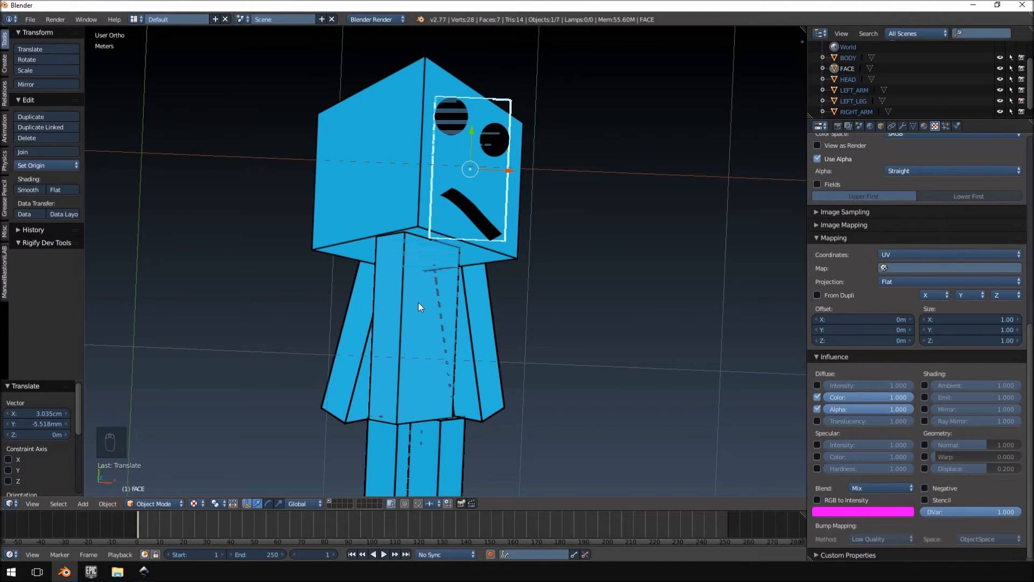
{"action": "middle_click_drag", "start_coordinate": [437, 280], "coordinate": [537, 184]}
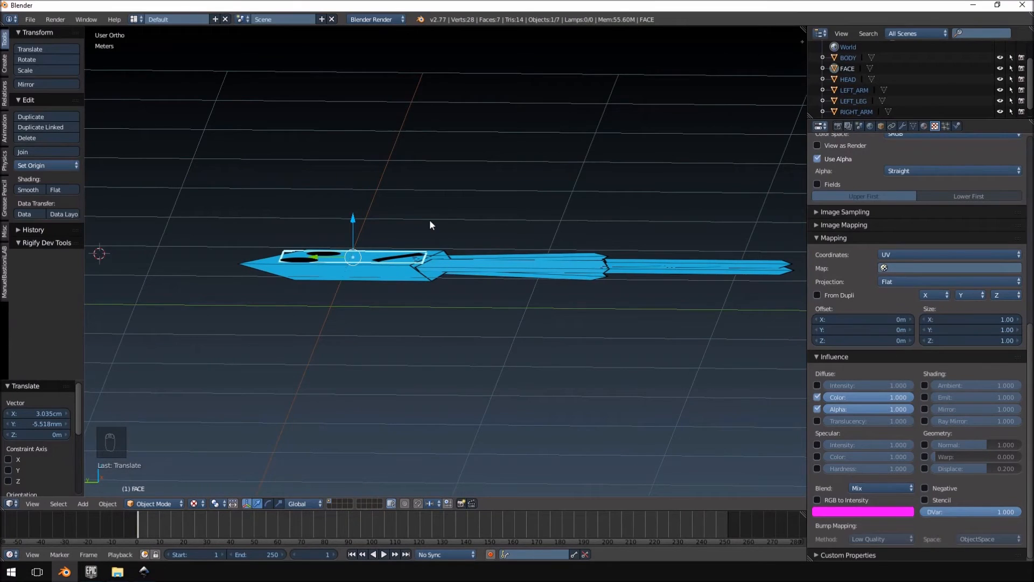
{"action": "left_click_drag", "start_coordinate": [350, 218], "coordinate": [371, 79]}
{"action": "middle_click_drag", "start_coordinate": [430, 206], "coordinate": [350, 226]}
{"action": "key", "text": "KP_7"}
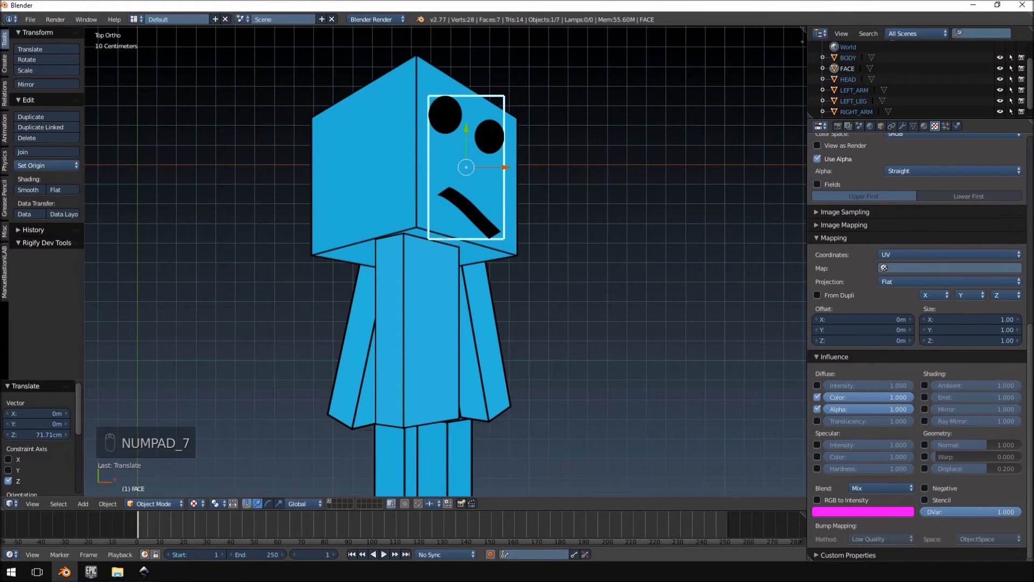
Step: Compare how the raised face lines up with the head in orthographic and perspective top views at different zoom levels
{"action": "scroll", "coordinate": [243, 345], "scroll_direction": "up", "scroll_amount": 1}
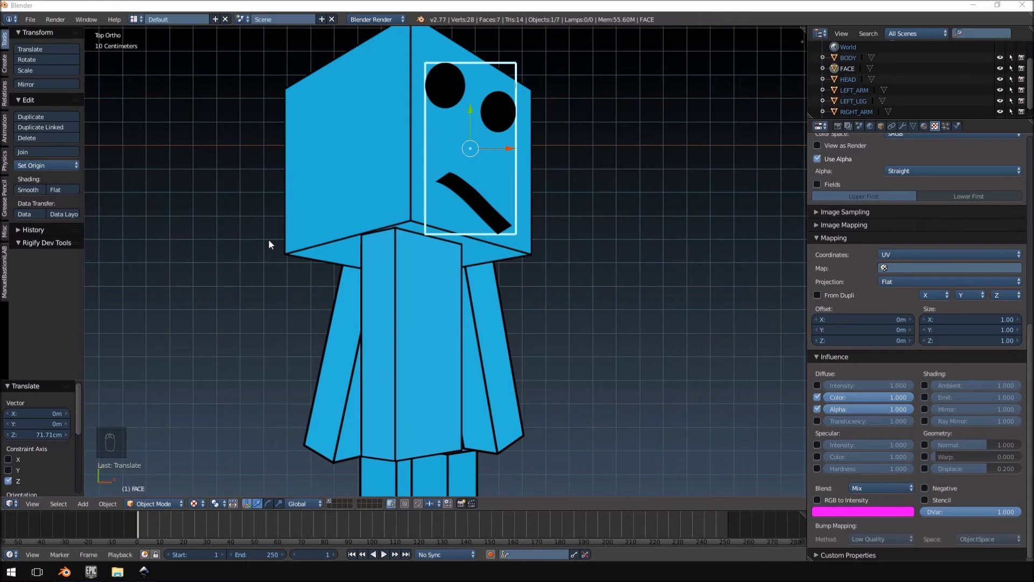
{"action": "scroll", "coordinate": [311, 180], "scroll_direction": "down", "scroll_amount": 5}
{"action": "scroll", "coordinate": [311, 182], "scroll_direction": "up", "scroll_amount": 4}
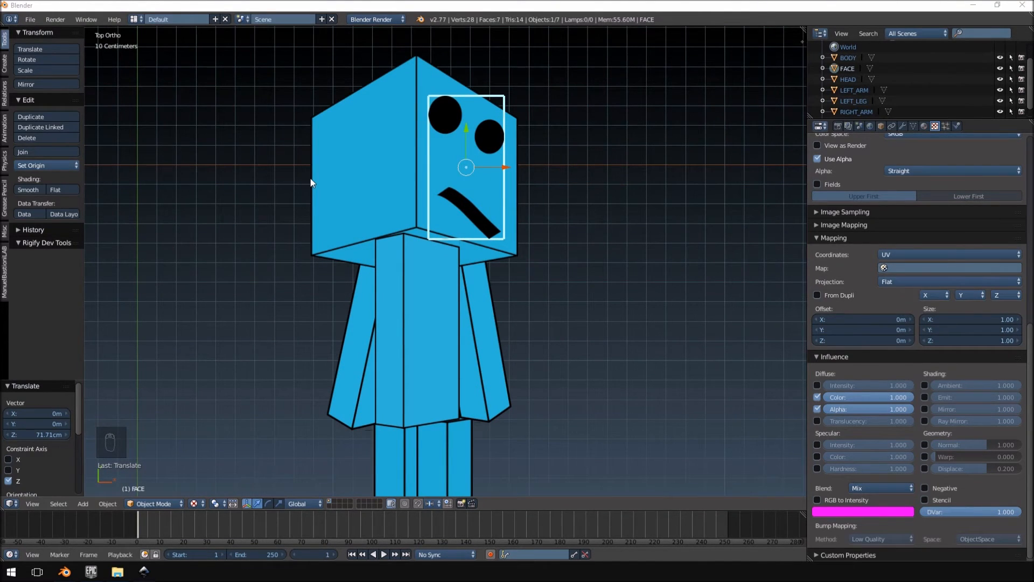
{"action": "left_click", "coordinate": [291, 178]}
{"action": "key", "text": "KP_5"}
{"action": "scroll", "coordinate": [292, 178], "scroll_direction": "down", "scroll_amount": 6}
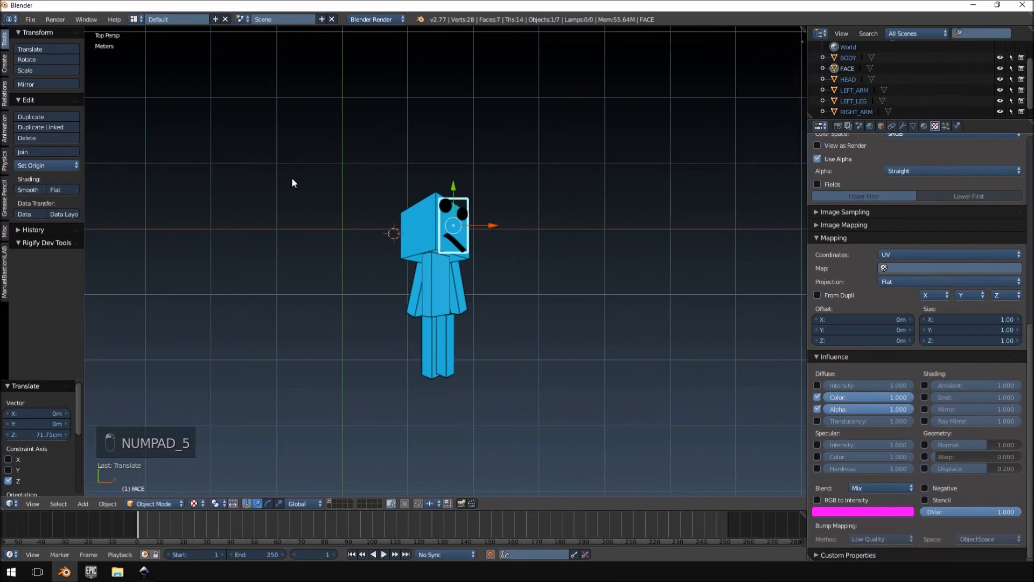
{"action": "key", "text": "KP_7"}
{"action": "scroll", "coordinate": [292, 176], "scroll_direction": "up", "scroll_amount": 6}
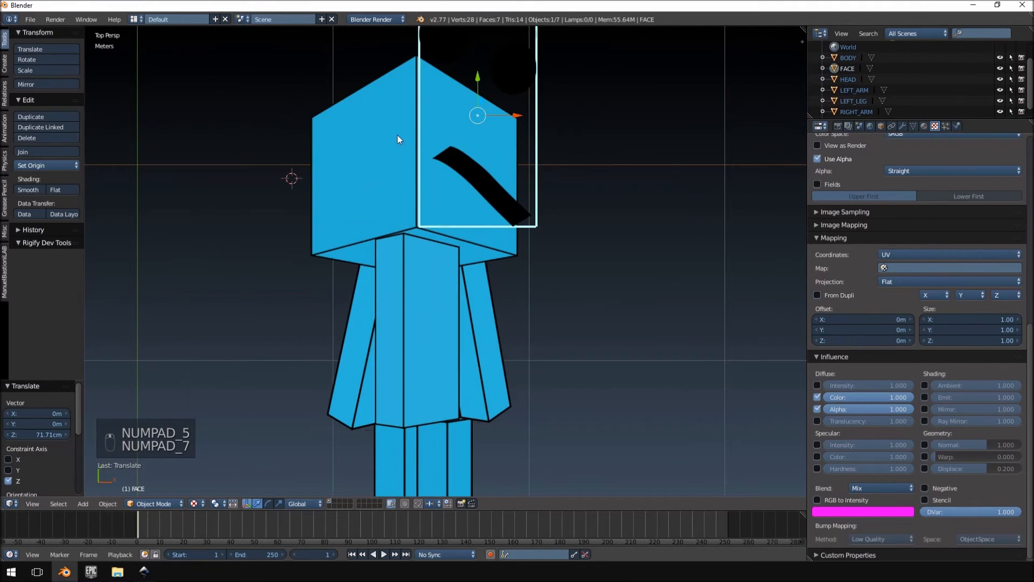
{"action": "scroll", "coordinate": [557, 133], "scroll_direction": "down", "scroll_amount": 6}
{"action": "scroll", "coordinate": [430, 244], "scroll_direction": "down", "scroll_amount": 2}
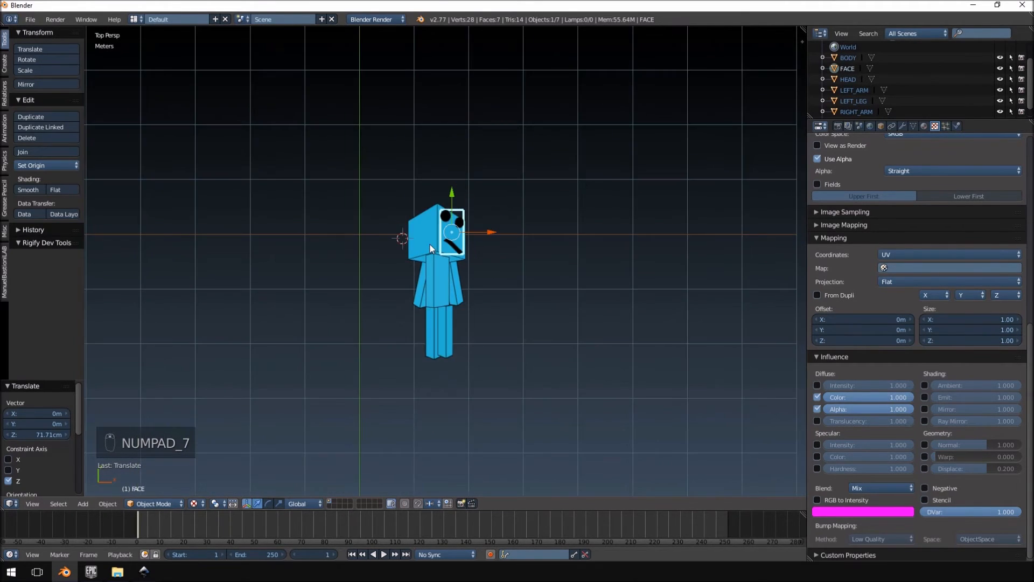
{"action": "scroll", "coordinate": [430, 246], "scroll_direction": "up", "scroll_amount": 8}
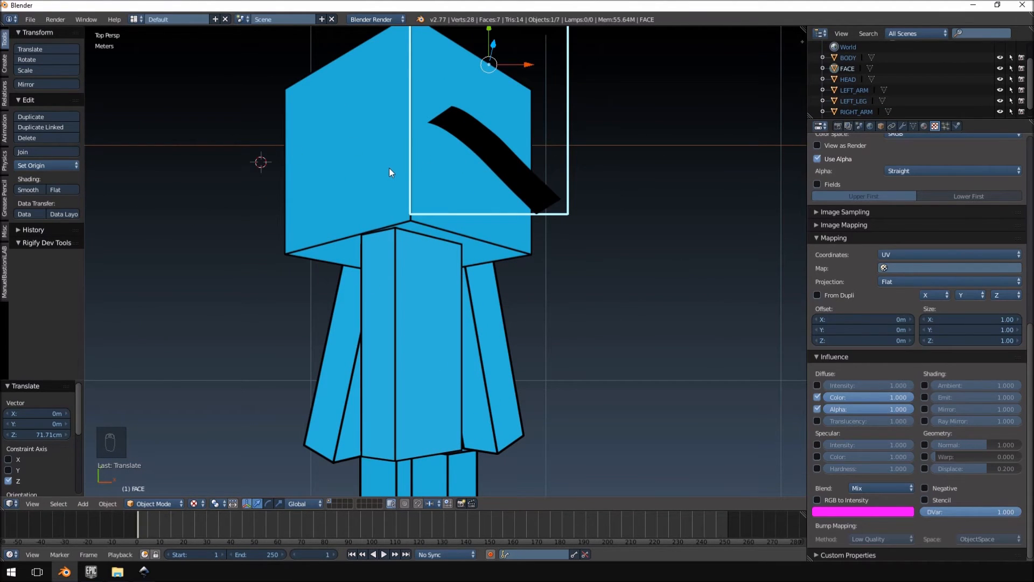
{"action": "key", "text": "KP_5"}
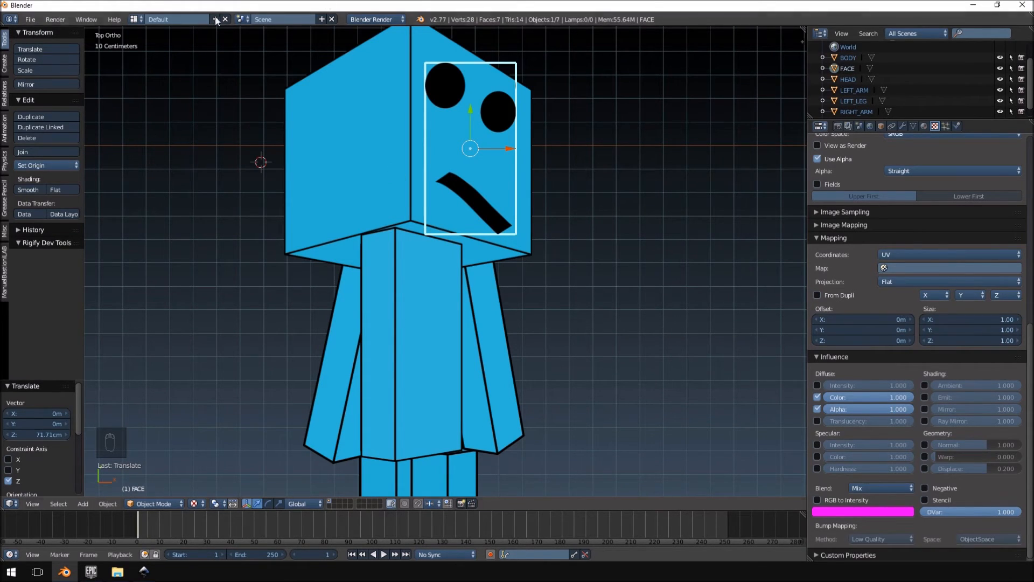
Step: Raise the HEAD plane about 46 cm along Z, keeping it below the face
{"action": "middle_click_drag", "start_coordinate": [364, 253], "coordinate": [473, 173]}
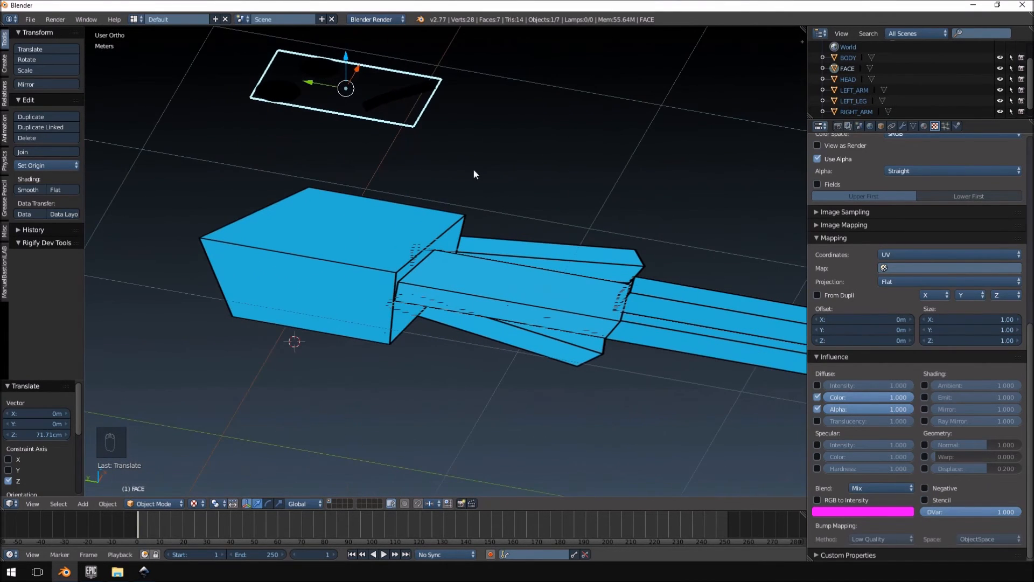
{"action": "right_click", "coordinate": [323, 260]}
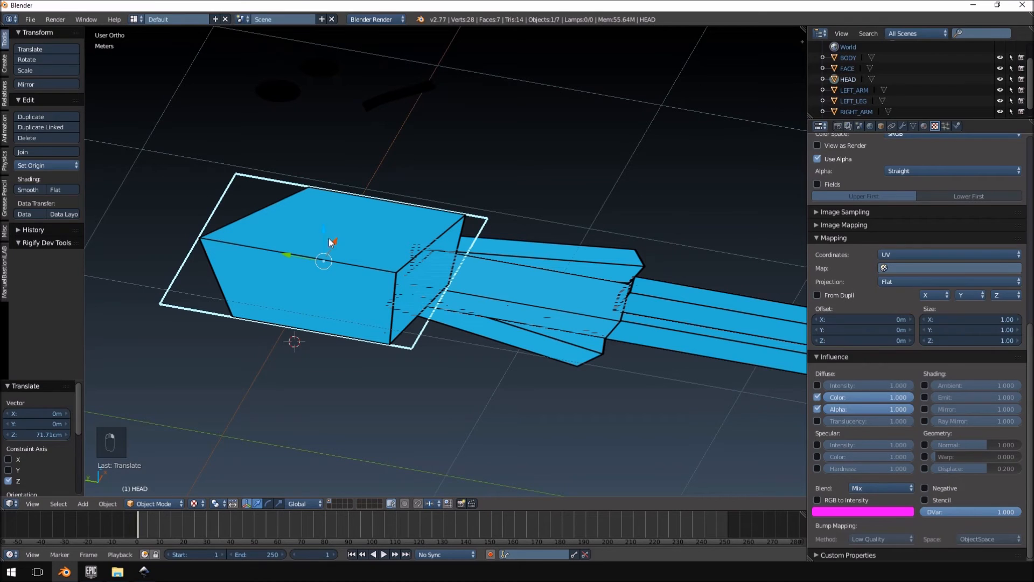
{"action": "left_click_drag", "start_coordinate": [326, 232], "coordinate": [331, 141]}
{"action": "middle_click_drag", "start_coordinate": [396, 192], "coordinate": [491, 299]}
{"action": "key", "text": "KP_7"}
Step: Raise the BODY plane about 56.7 cm along Z so it sits above the head plane, and return to top view
{"action": "right_click", "coordinate": [489, 283]}
{"action": "right_click", "coordinate": [487, 283]}
{"action": "right_click", "coordinate": [471, 283]}
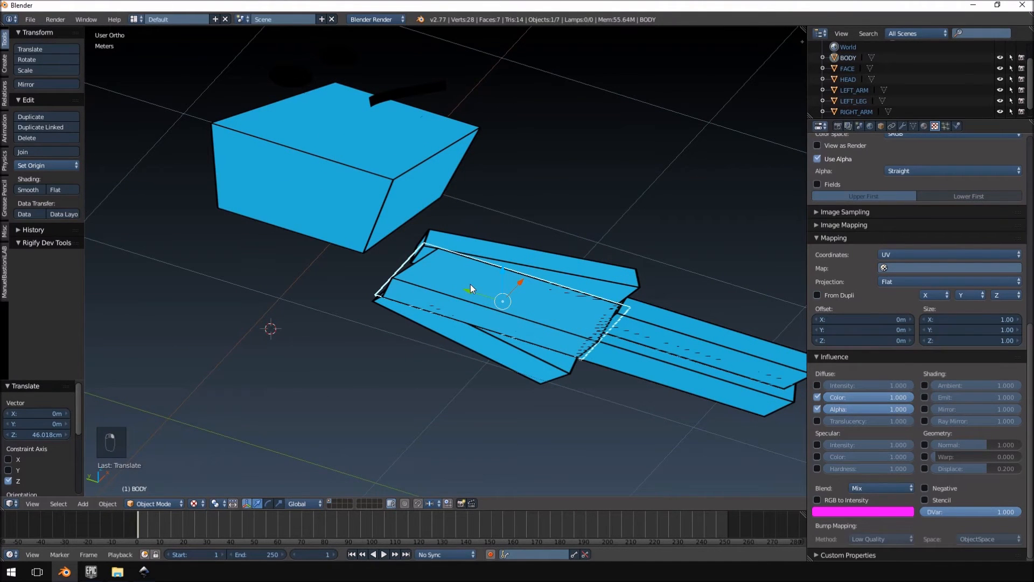
{"action": "left_click_drag", "start_coordinate": [506, 271], "coordinate": [527, 161]}
{"action": "middle_click_drag", "start_coordinate": [506, 277], "coordinate": [494, 282]}
{"action": "key", "text": "KP_7"}
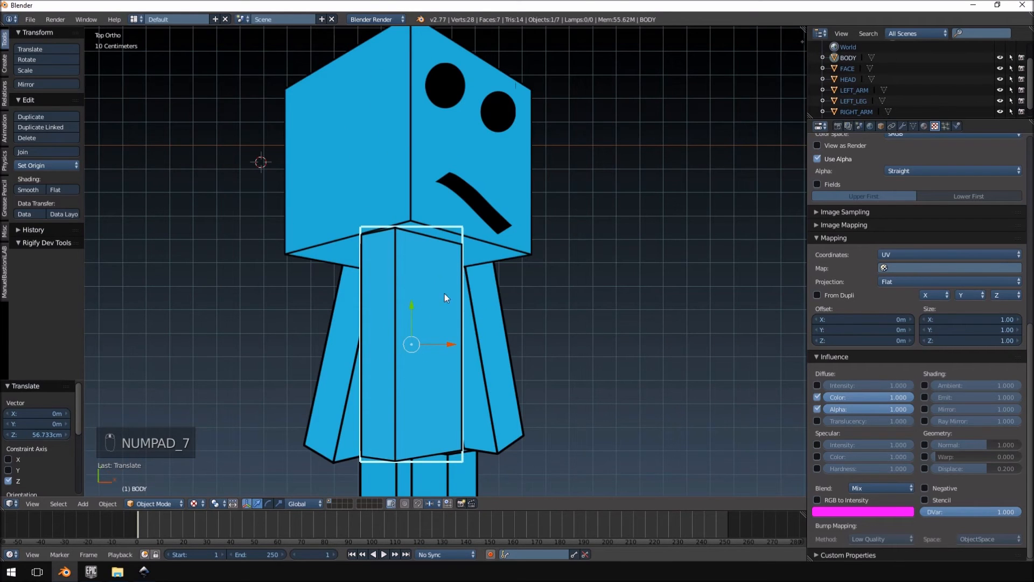
Step: Raise the RIGHT_ARM plane about 75.8 cm along Z so it lies in front of the body, and return to top view
{"action": "right_click", "coordinate": [487, 292]}
{"action": "right_click", "coordinate": [346, 355]}
{"action": "middle_click_drag", "start_coordinate": [344, 356], "coordinate": [416, 290]}
{"action": "left_click_drag", "start_coordinate": [452, 306], "coordinate": [474, 158]}
{"action": "key", "text": "KP_7"}
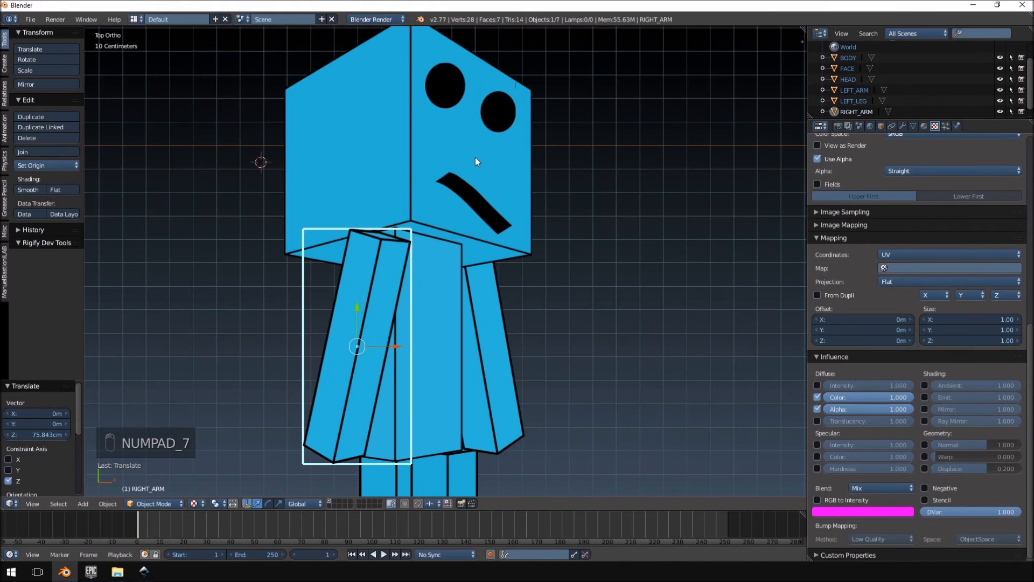
Step: Raise the RIGHT_LEG plane along Z so it lies in front of the LEFT_LEG plane but below the body
{"action": "scroll", "coordinate": [475, 157], "scroll_direction": "down", "scroll_amount": 4}
{"action": "right_click", "coordinate": [421, 391]}
{"action": "middle_click_drag", "start_coordinate": [421, 391], "coordinate": [452, 335]}
{"action": "scroll", "coordinate": [477, 319], "scroll_direction": "up", "scroll_amount": 5}
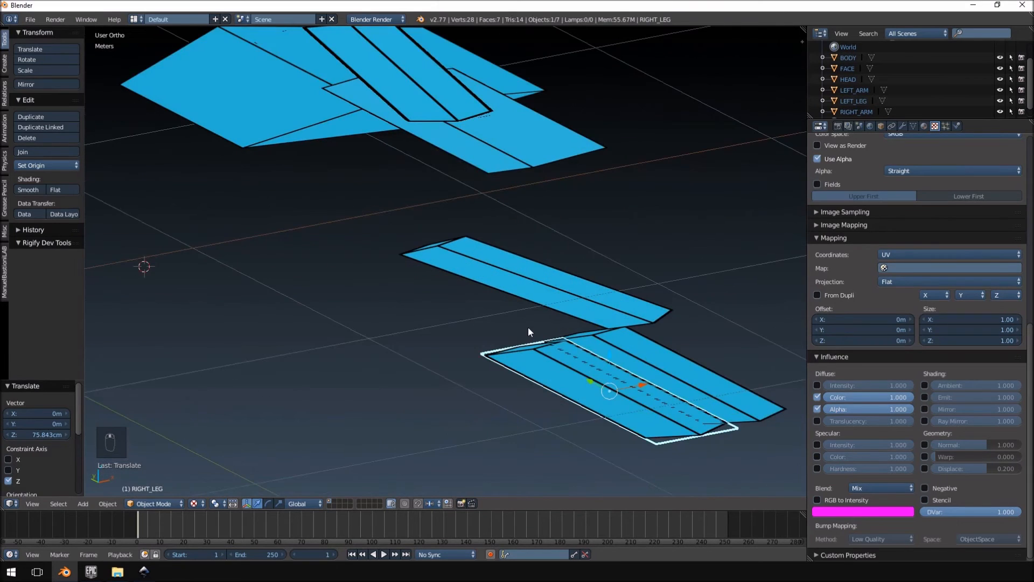
{"action": "middle_click_drag", "start_coordinate": [528, 327], "coordinate": [509, 325]}
{"action": "left_click_drag", "start_coordinate": [540, 363], "coordinate": [538, 316]}
{"action": "middle_click_drag", "start_coordinate": [537, 315], "coordinate": [488, 305]}
{"action": "right_click", "coordinate": [464, 278]}
{"action": "right_click", "coordinate": [124, 267]}
{"action": "left_click_drag", "start_coordinate": [124, 240], "coordinate": [124, 176]}
Step: Raise the LEFT_ARM plane about 16.6 cm along Z, keeping it behind the body, and return to top view
{"action": "right_click", "coordinate": [411, 288]}
{"action": "left_click_drag", "start_coordinate": [414, 251], "coordinate": [427, 194]}
{"action": "middle_click_drag", "start_coordinate": [264, 320], "coordinate": [339, 405]}
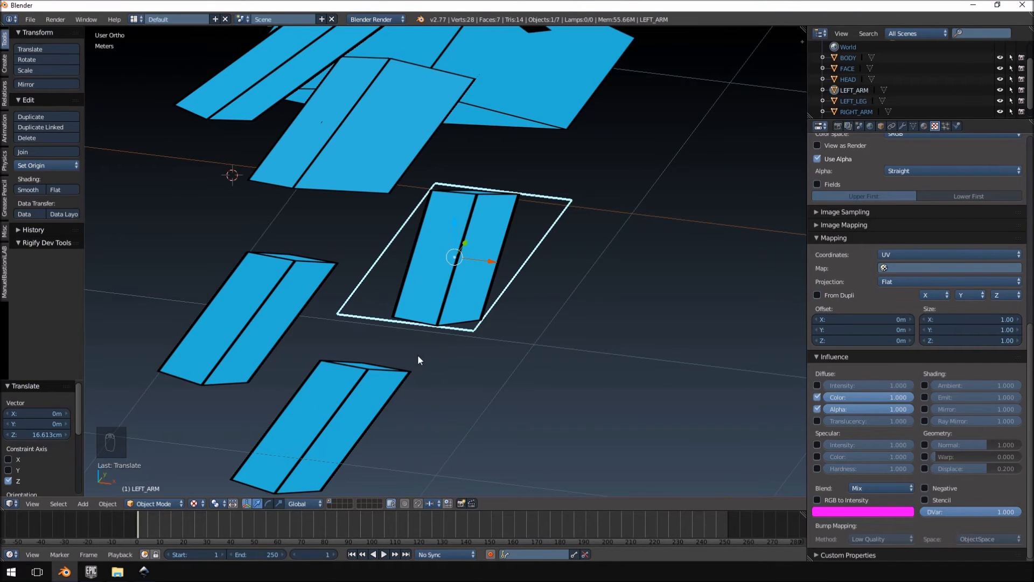
{"action": "key", "text": "KP_7"}
Step: In top view, nudge the LEFT_LEG plane so it joins the body's lower edge behind the other leg
{"action": "middle_click_drag", "start_coordinate": [418, 355], "coordinate": [384, 293], "text": "shift"}
{"action": "right_click", "coordinate": [383, 293]}
{"action": "key", "text": "g"}
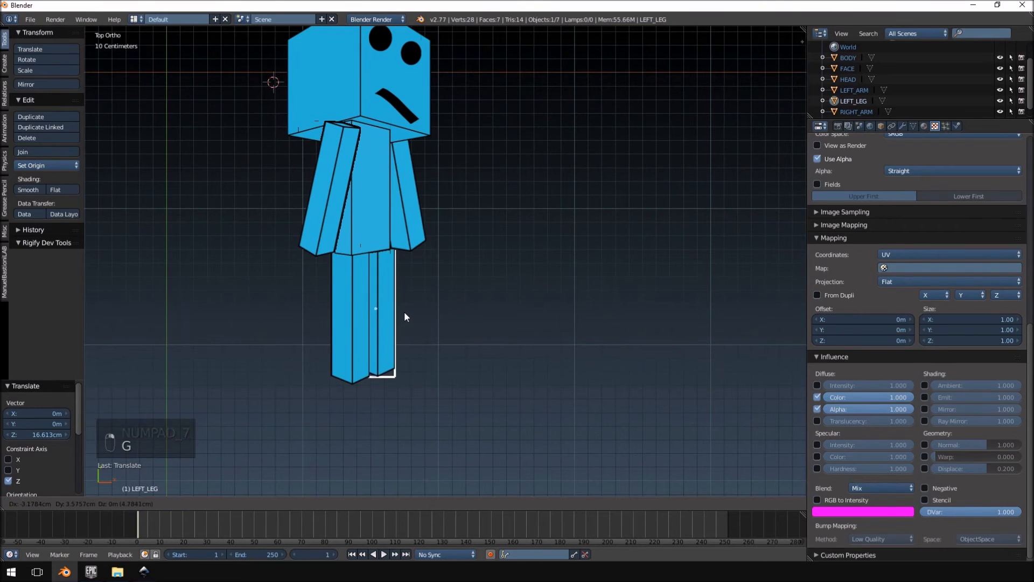
{"action": "left_click", "coordinate": [402, 311]}
{"action": "key", "text": "g"}
{"action": "right_click", "coordinate": [377, 319]}
Step: Shift the RIGHT_LEG plane about 2 cm in X to line it up under the body
{"action": "right_click", "coordinate": [360, 328]}
{"action": "key", "text": "g"}
{"action": "left_click", "coordinate": [363, 307]}
{"action": "middle_click_drag", "start_coordinate": [379, 297], "coordinate": [437, 382], "text": "shift"}
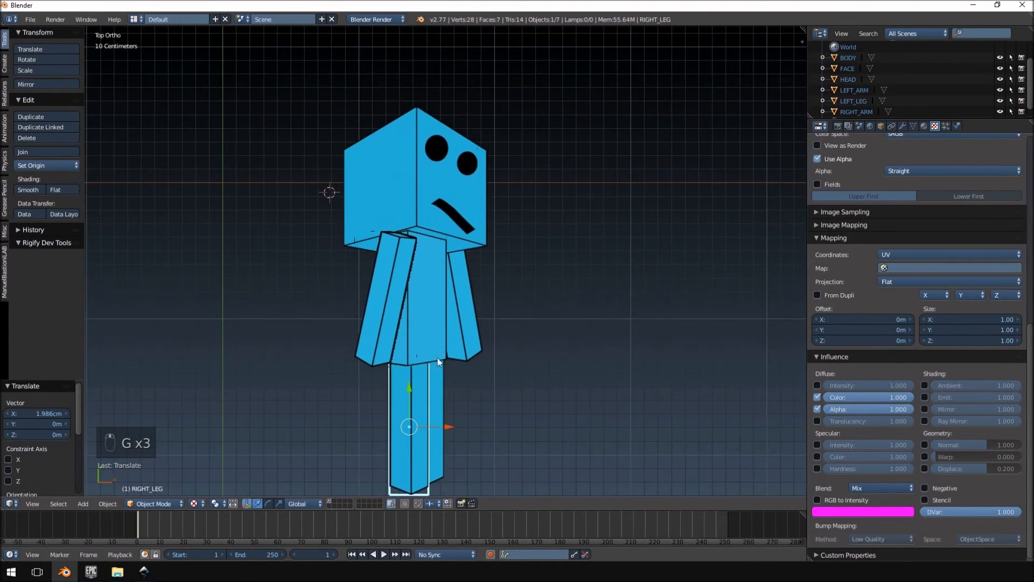
Step: Select all the planes and examine their height spacing in front view and the assembled character in top view
{"action": "middle_click_drag", "start_coordinate": [451, 337], "coordinate": [449, 221]}
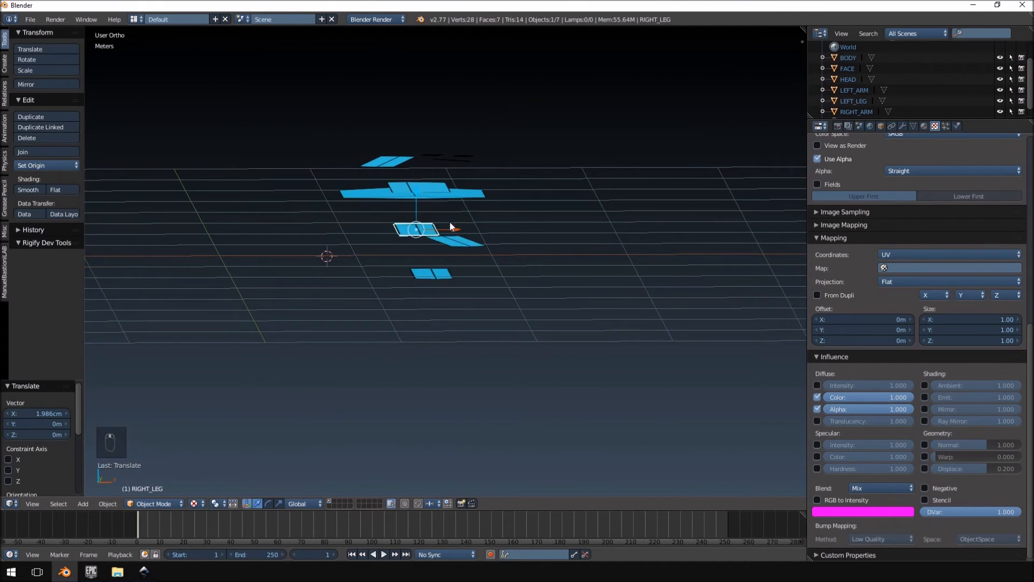
{"action": "key", "text": "KP_1"}
{"action": "key", "text": "a"}
{"action": "key", "text": "a"}
{"action": "key", "text": "a"}
{"action": "key", "text": "a"}
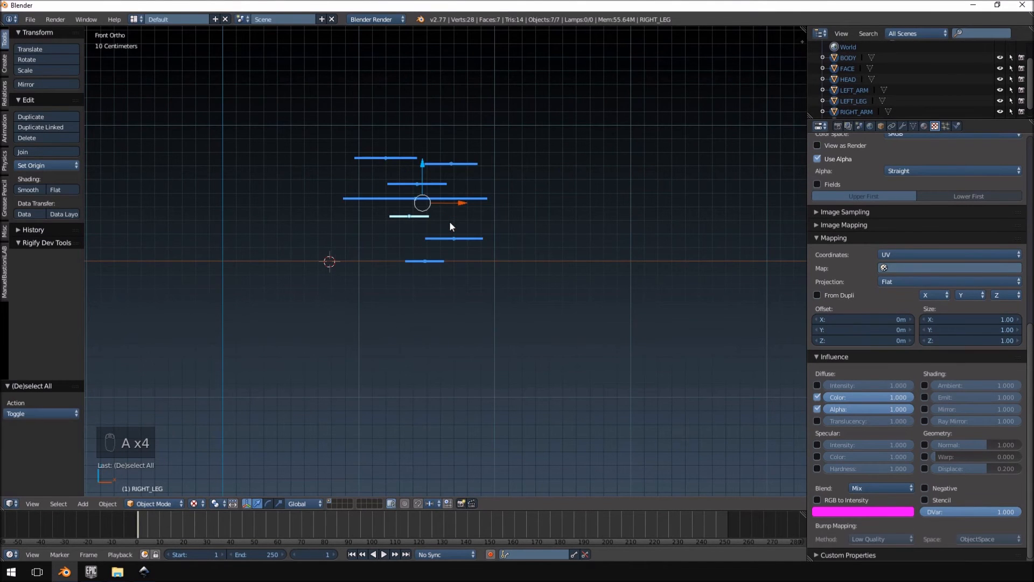
{"action": "middle_click_drag", "start_coordinate": [450, 225], "coordinate": [487, 255], "text": "shift"}
{"action": "scroll", "coordinate": [497, 356], "scroll_direction": "up", "scroll_amount": 5}
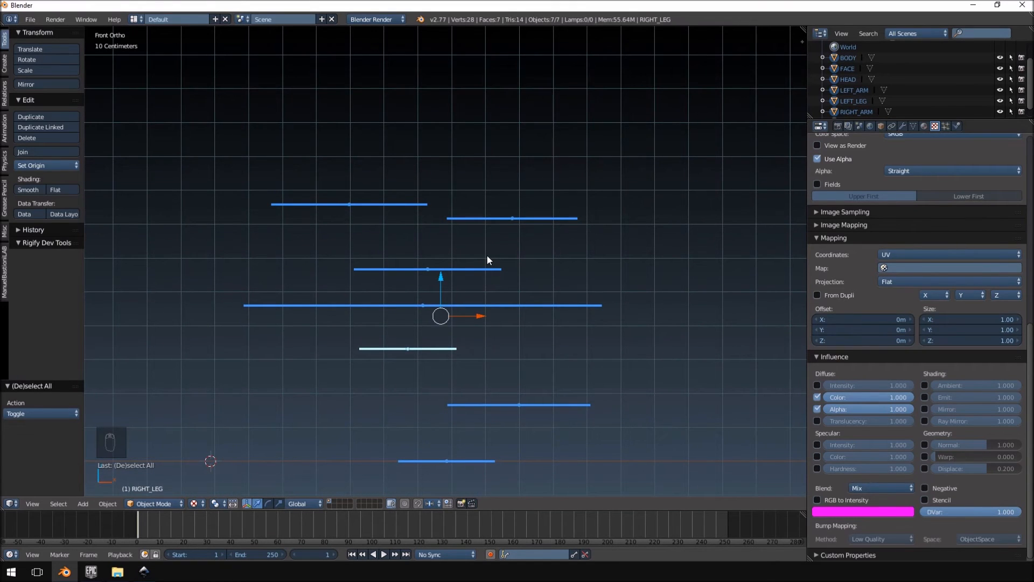
{"action": "key", "text": "KP_7"}
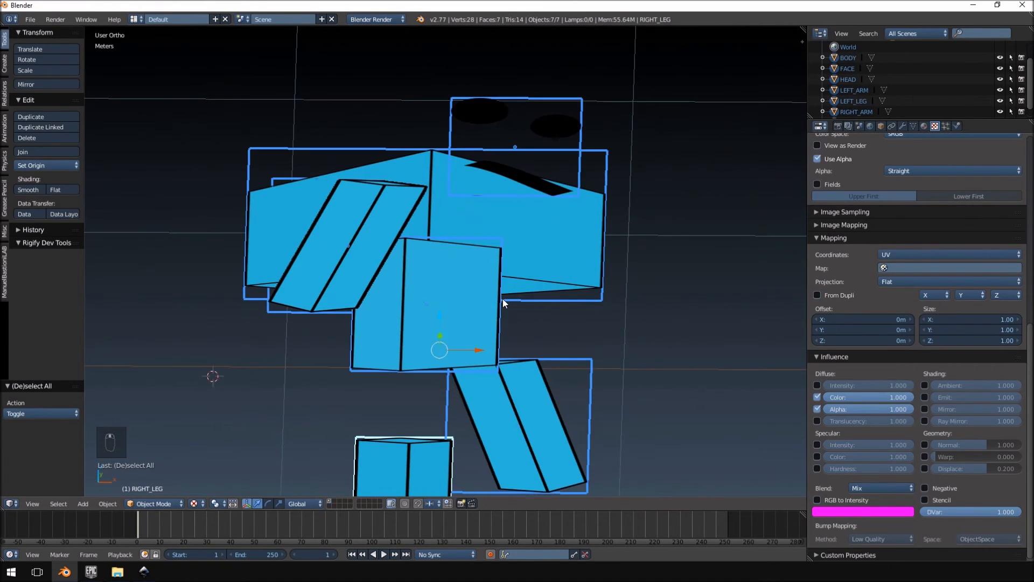
{"action": "scroll", "coordinate": [481, 292], "scroll_direction": "down", "scroll_amount": 5}
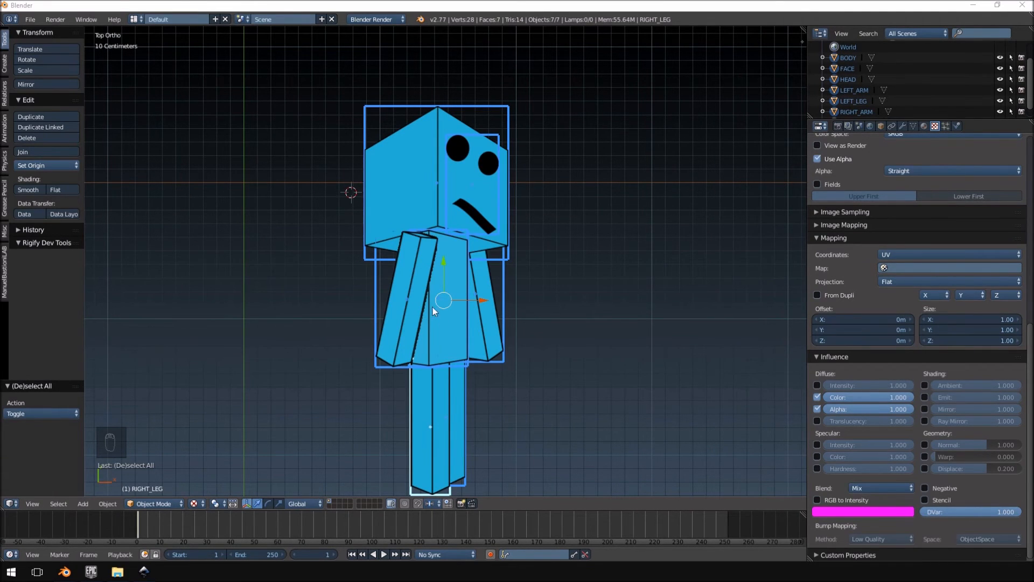
{"action": "scroll", "coordinate": [408, 289], "scroll_direction": "up", "scroll_amount": 3}
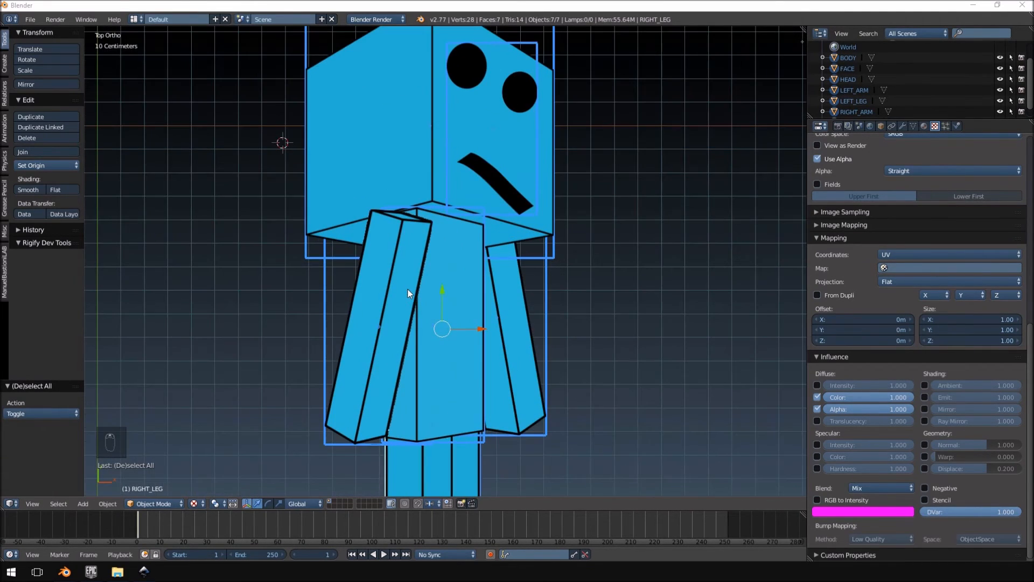
Step: Try rotating the LEFT_ARM and RIGHT_ARM planes about their default centre origins, cancelling each rotation
{"action": "right_click", "coordinate": [416, 154]}
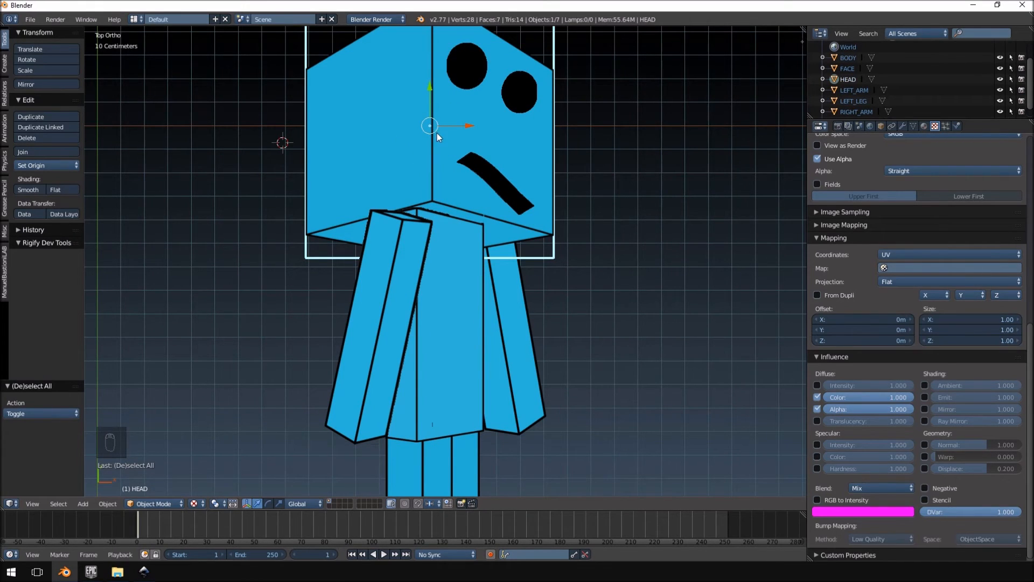
{"action": "right_click", "coordinate": [390, 307]}
{"action": "right_click", "coordinate": [448, 339]}
{"action": "right_click", "coordinate": [500, 337]}
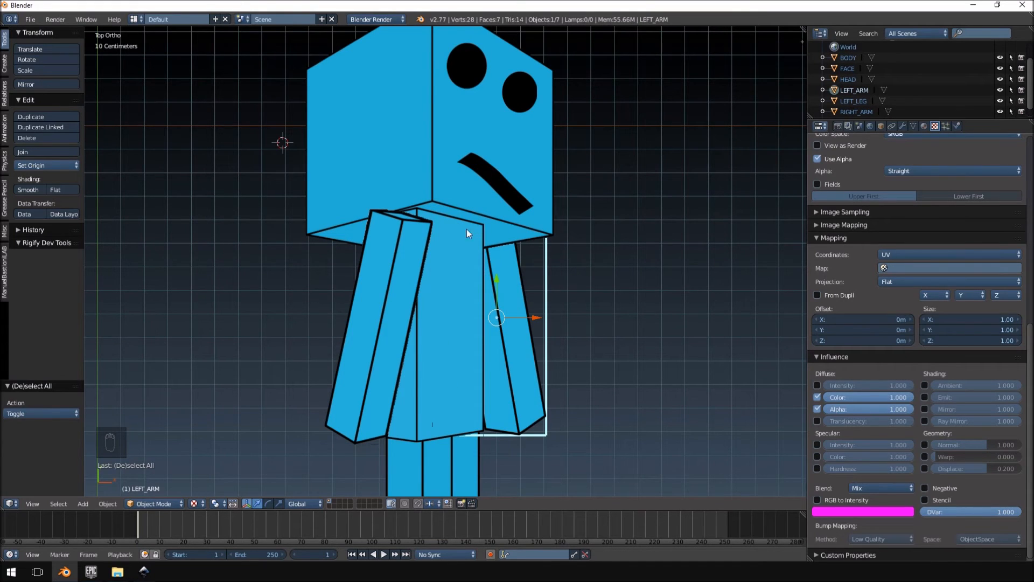
{"action": "key", "text": "r"}
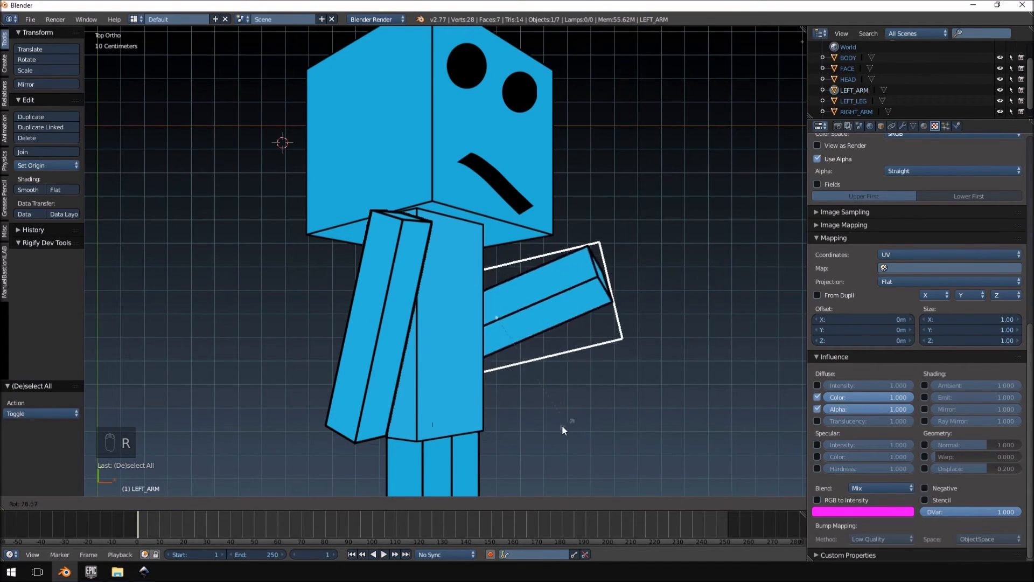
{"action": "right_click", "coordinate": [541, 431]}
{"action": "right_click", "coordinate": [413, 249]}
{"action": "key", "text": "r"}
{"action": "right_click", "coordinate": [464, 348]}
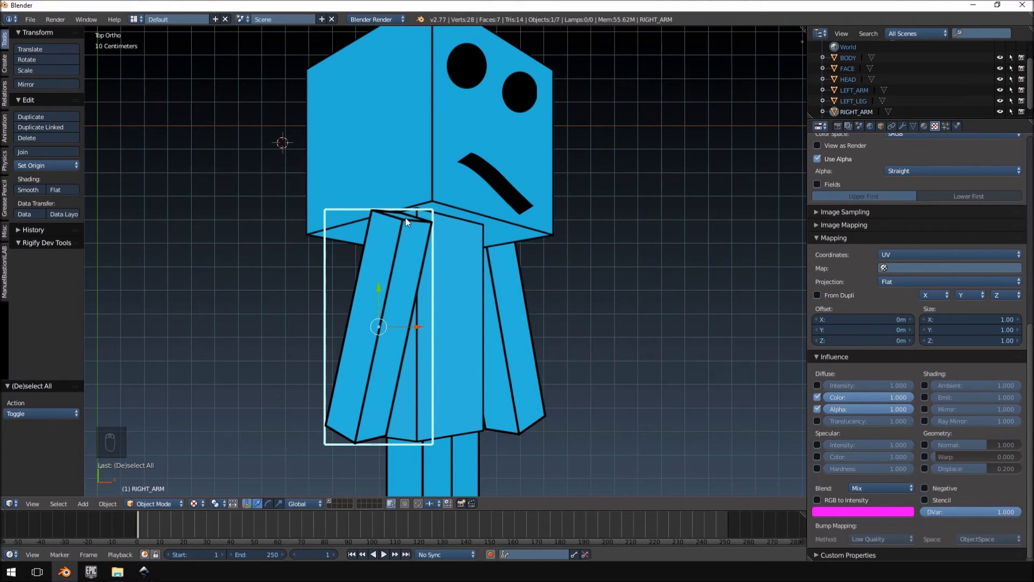
Step: Place the 3D cursor at the RIGHT_ARM's shoulder end and set that plane's origin to the 3D cursor
{"action": "scroll", "coordinate": [416, 226], "scroll_direction": "up", "scroll_amount": 5}
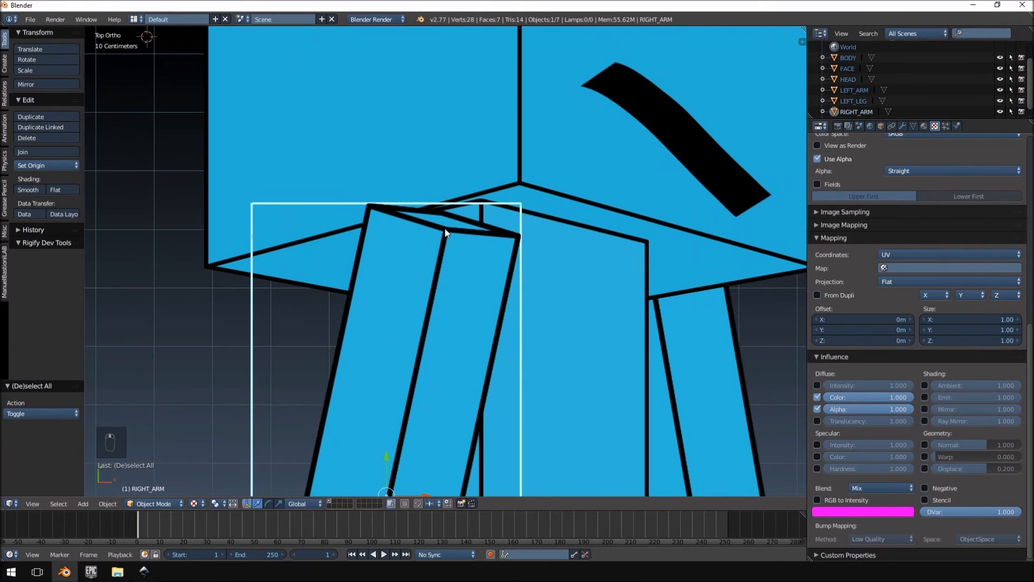
{"action": "left_click", "coordinate": [446, 223]}
{"action": "left_click", "coordinate": [32, 165]}
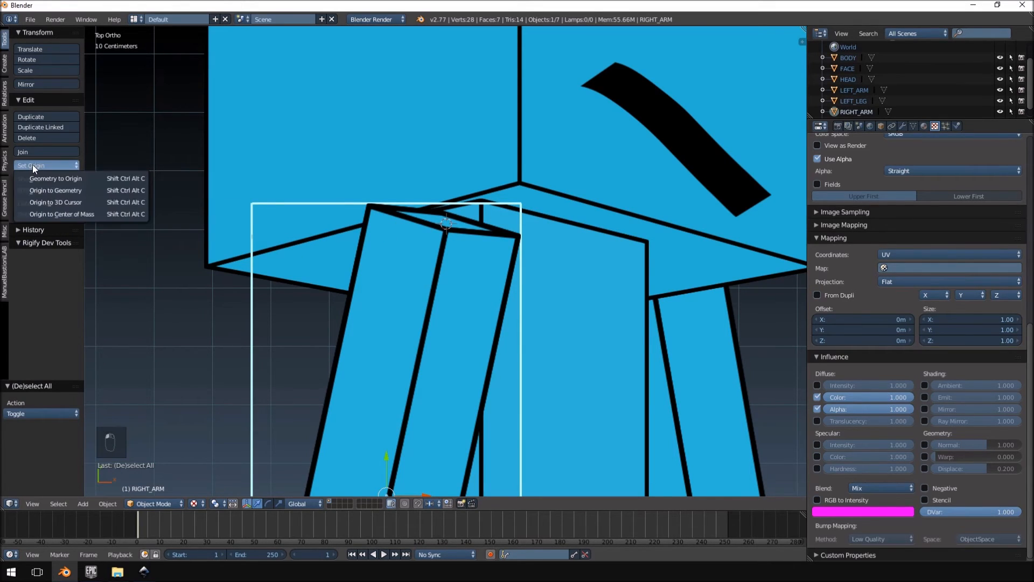
{"action": "left_click", "coordinate": [72, 201]}
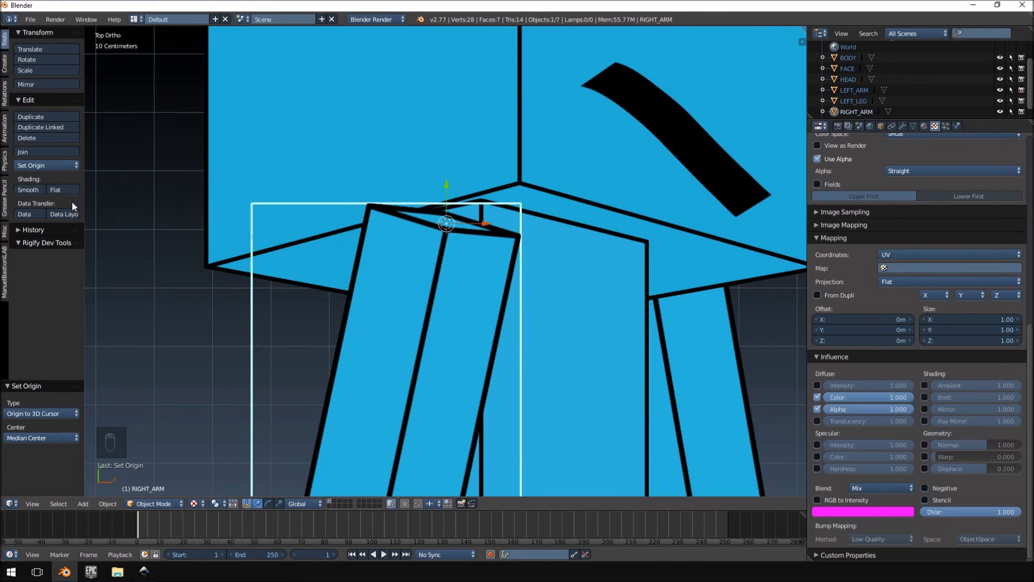
Step: Try rotating the RIGHT_ARM plane around its shoulder origin, cancelling the rotation each time
{"action": "scroll", "coordinate": [363, 276], "scroll_direction": "down", "scroll_amount": 5}
{"action": "key", "text": "r"}
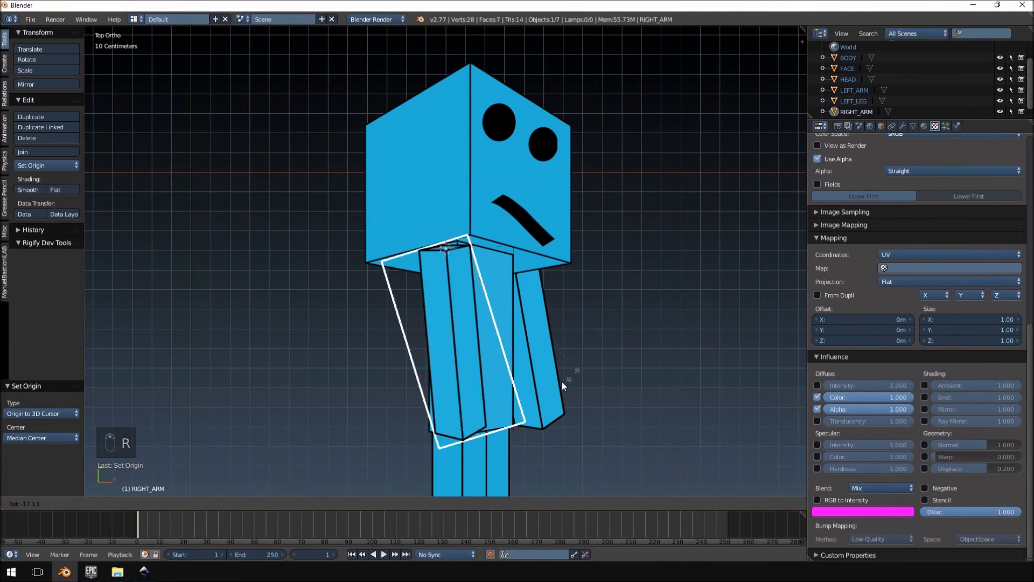
{"action": "right_click", "coordinate": [514, 355]}
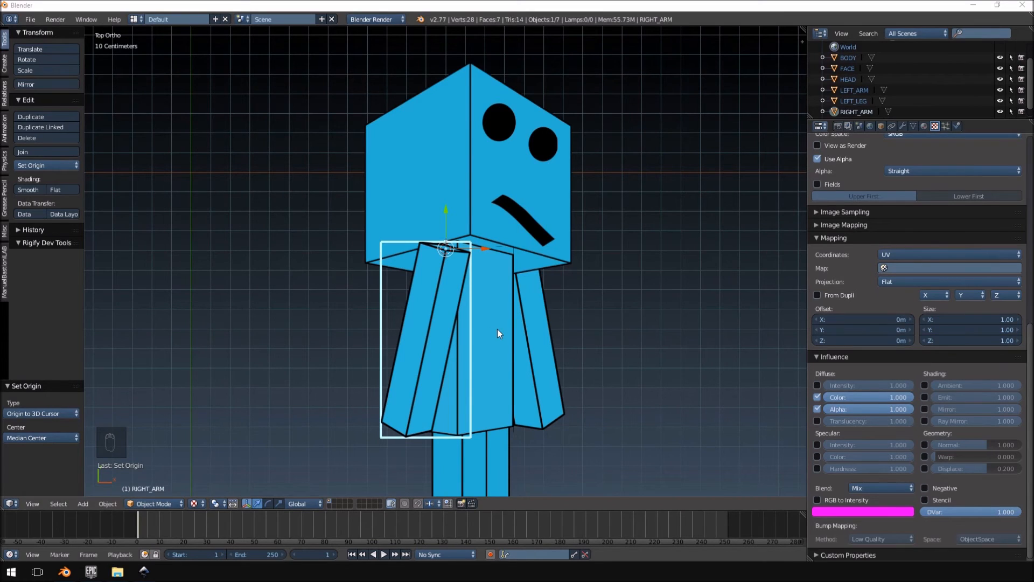
{"action": "key", "text": "r"}
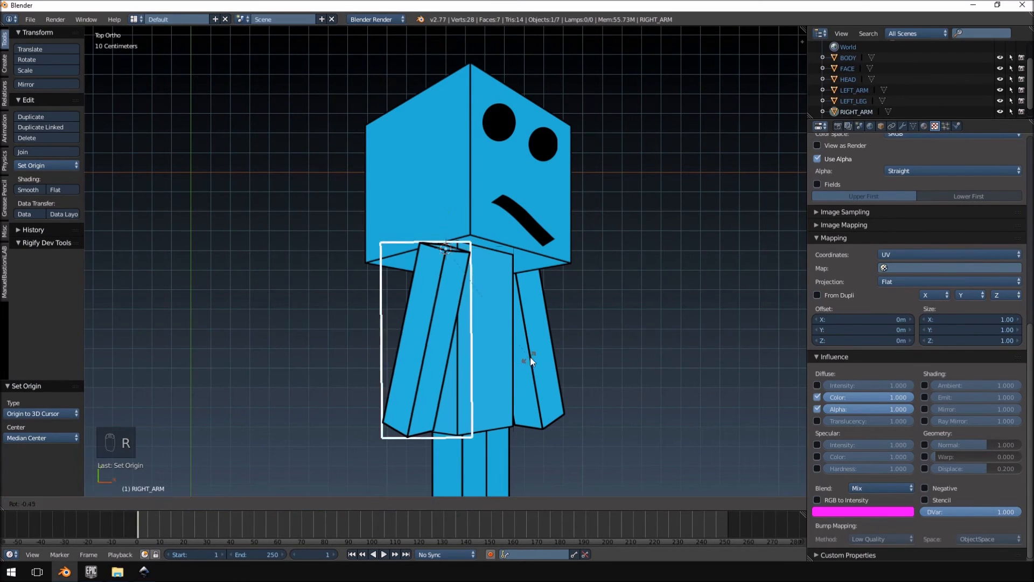
{"action": "right_click", "coordinate": [519, 286]}
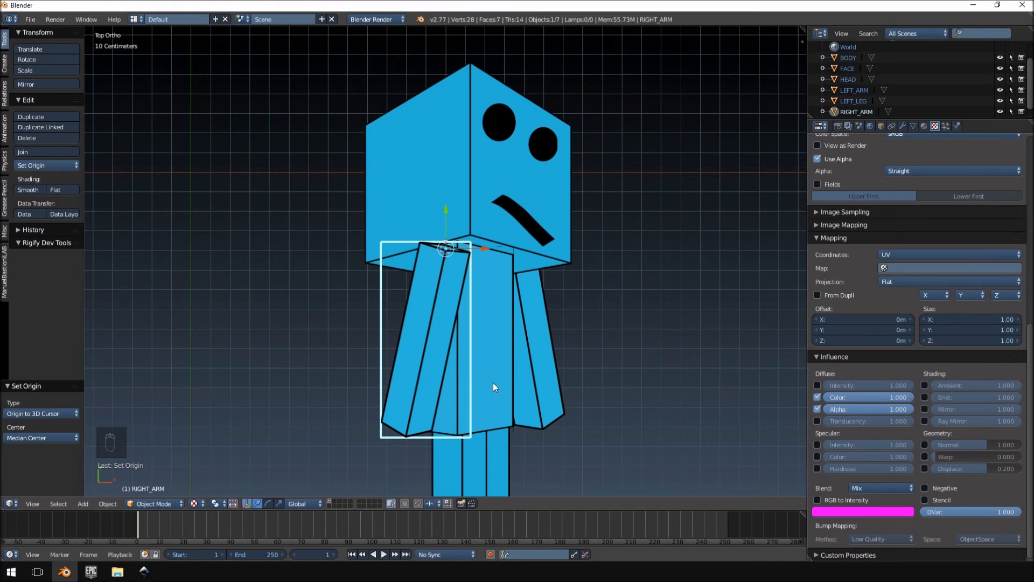
Step: Set the BODY plane's origin to the 3D cursor, placed at the middle of its lower edge above the legs
{"action": "scroll", "coordinate": [517, 345], "scroll_direction": "down", "scroll_amount": 3, "text": "shift"}
{"action": "right_click", "coordinate": [492, 334]}
{"action": "scroll", "coordinate": [491, 334], "scroll_direction": "up", "scroll_amount": 5}
{"action": "middle_click_drag", "start_coordinate": [534, 397], "coordinate": [439, 342], "text": "shift"}
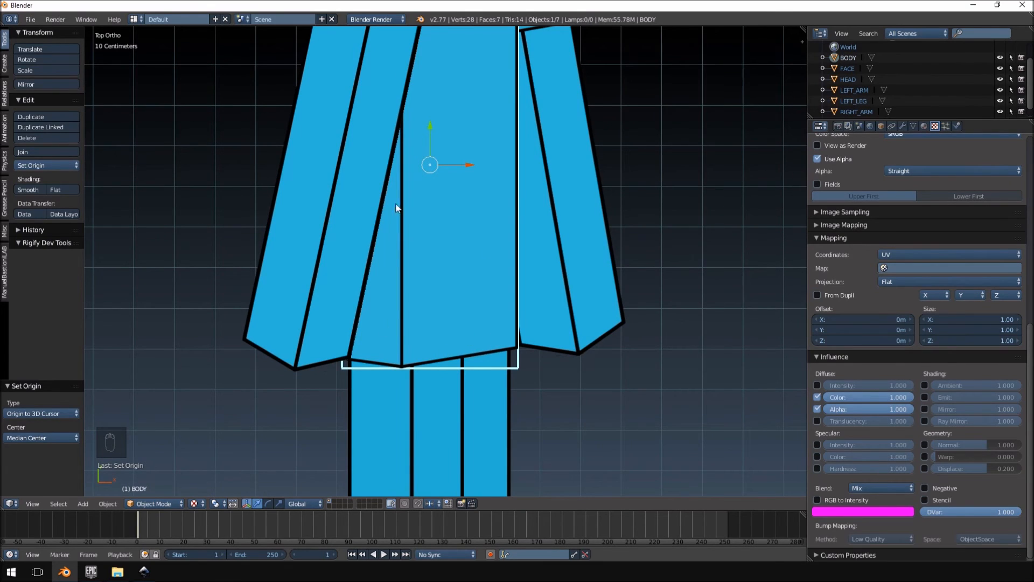
{"action": "left_click", "coordinate": [442, 349]}
{"action": "left_click", "coordinate": [61, 165]}
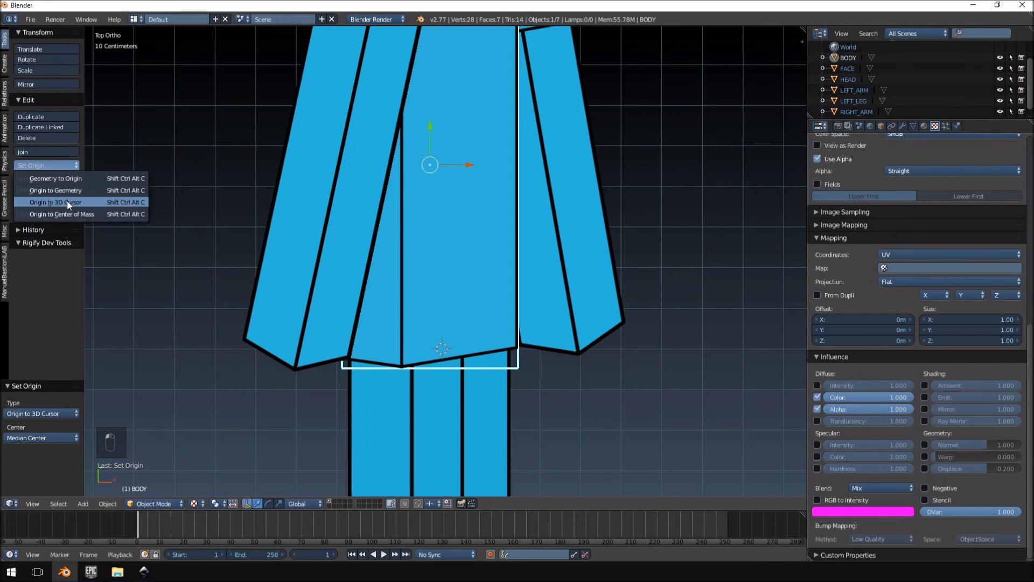
{"action": "left_click", "coordinate": [67, 202]}
{"action": "scroll", "coordinate": [473, 318], "scroll_direction": "down", "scroll_amount": 3}
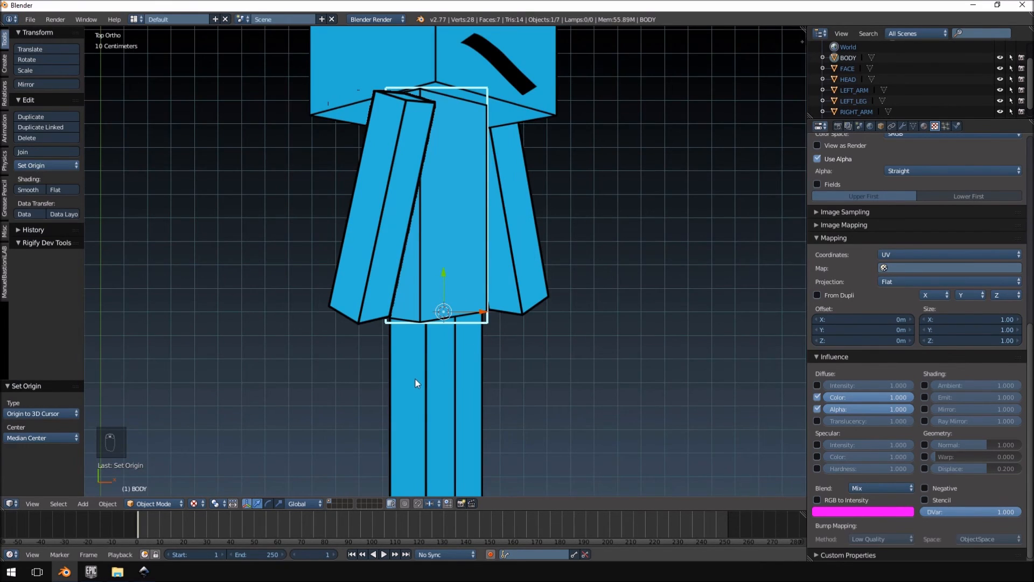
Step: Hide the BODY and RIGHT_ARM planes to expose the upper ends of the legs
{"action": "key", "text": "h"}
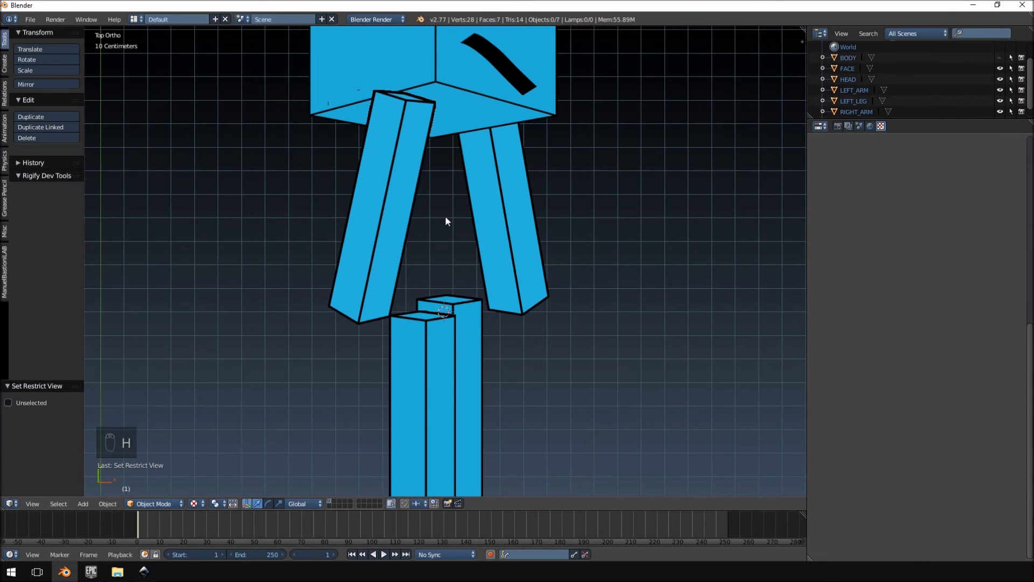
{"action": "right_click", "coordinate": [382, 168]}
{"action": "key", "text": "h"}
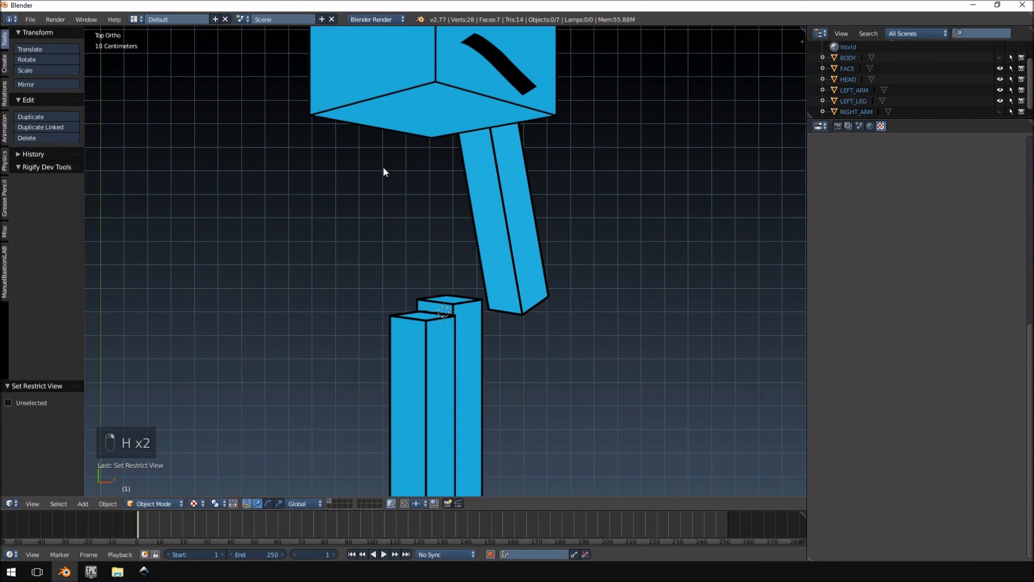
Step: Set the RIGHT_LEG plane's origin to the 3D cursor at its upper end, and hide that leg
{"action": "right_click", "coordinate": [421, 341]}
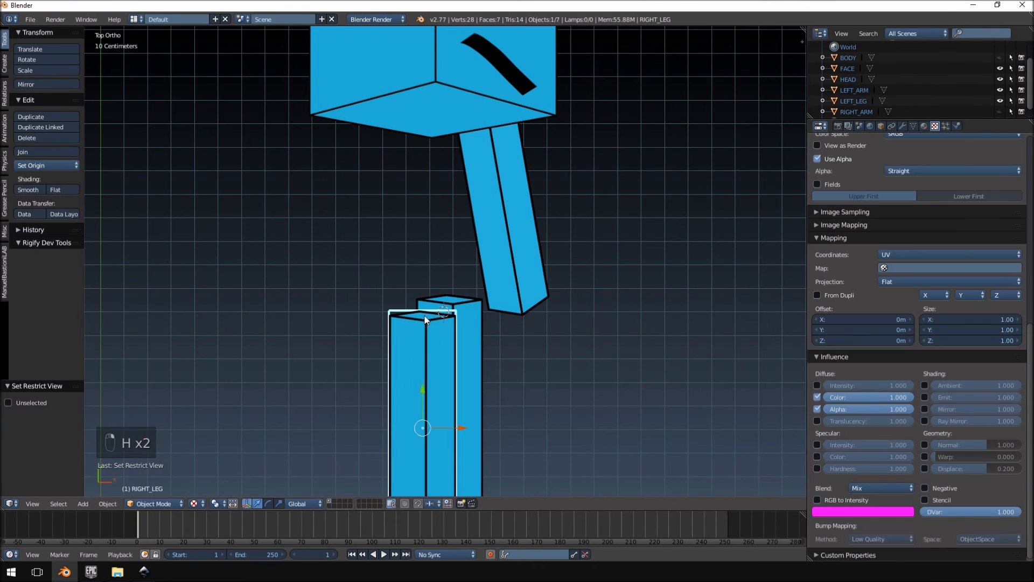
{"action": "left_click", "coordinate": [52, 165]}
{"action": "left_click", "coordinate": [65, 203]}
{"action": "key", "text": "h"}
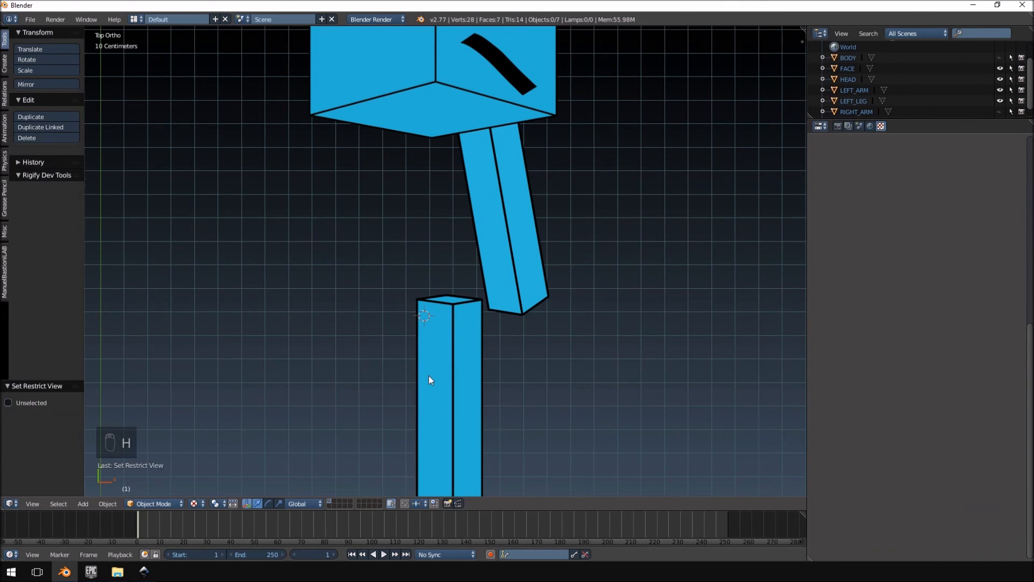
Step: Set the LEFT_LEG plane's origin to the 3D cursor at its upper end, and hide that leg
{"action": "right_click", "coordinate": [459, 326]}
{"action": "left_click", "coordinate": [451, 301]}
{"action": "left_click", "coordinate": [60, 202]}
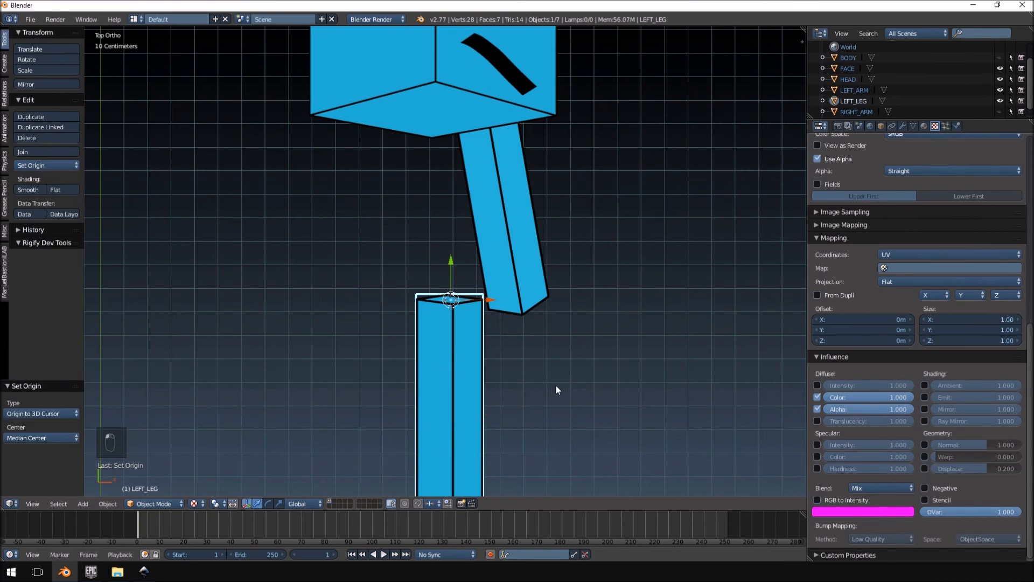
{"action": "key", "text": "h"}
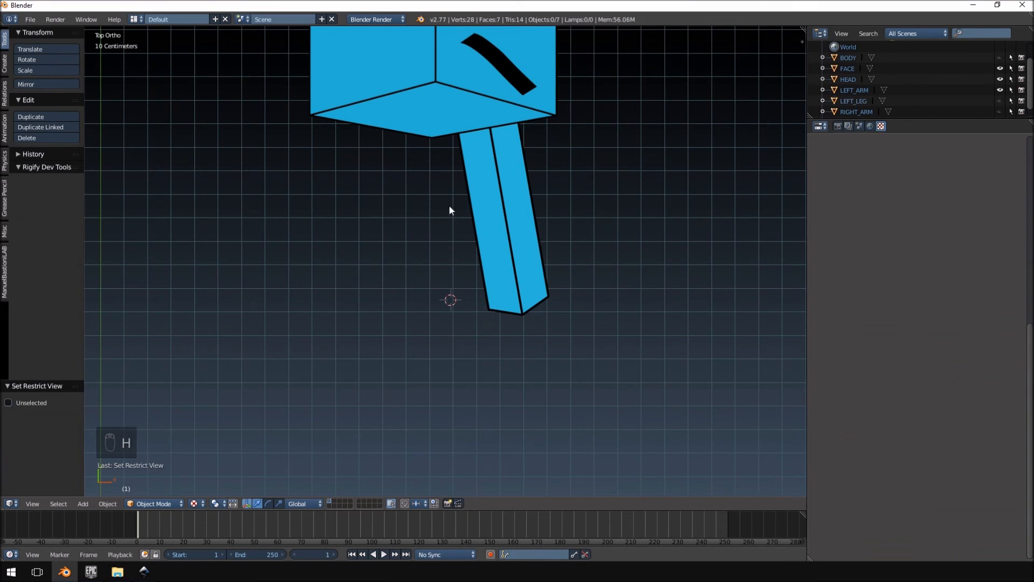
Step: Set the HEAD plane's origin to the 3D cursor, placed in the centre of the head's underside
{"action": "middle_click_drag", "start_coordinate": [447, 209], "coordinate": [416, 332], "text": "shift"}
{"action": "right_click", "coordinate": [404, 249]}
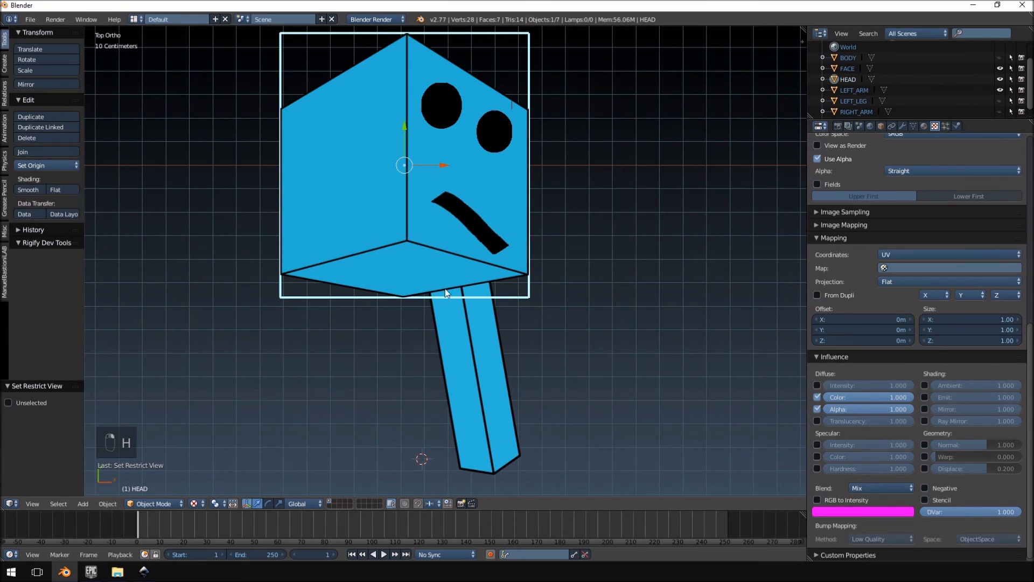
{"action": "left_click", "coordinate": [404, 273]}
{"action": "left_click", "coordinate": [54, 166]}
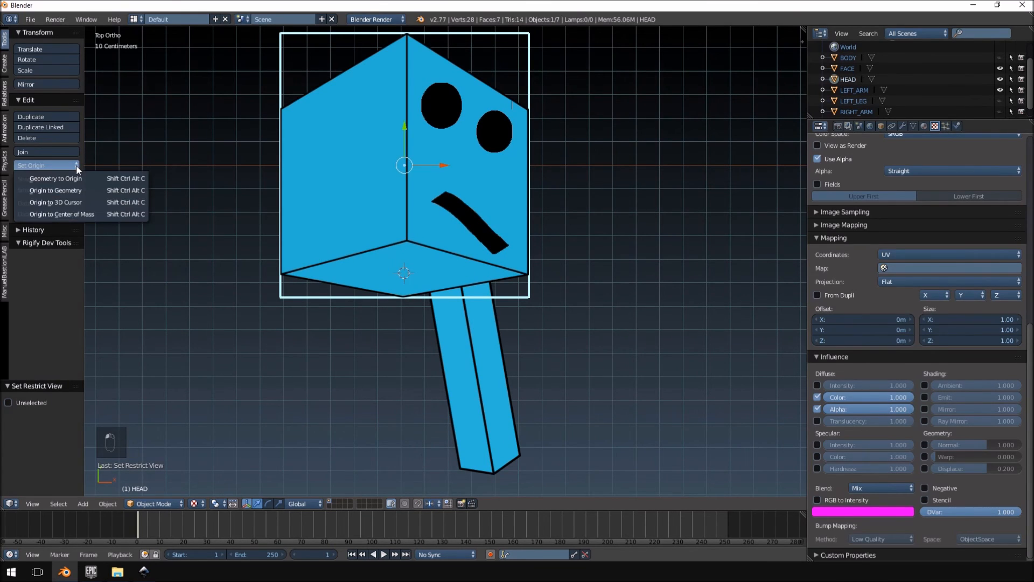
{"action": "left_click", "coordinate": [98, 202]}
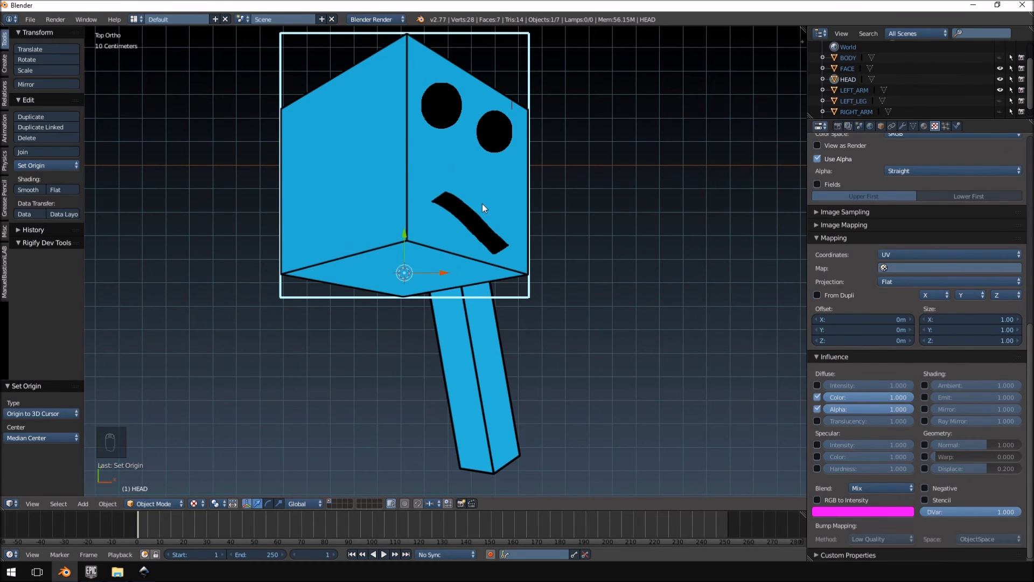
Step: Try rotating the HEAD and FACE planes separately to compare their pivots, cancelling each rotation
{"action": "scroll", "coordinate": [477, 197], "scroll_direction": "up", "scroll_amount": 2}
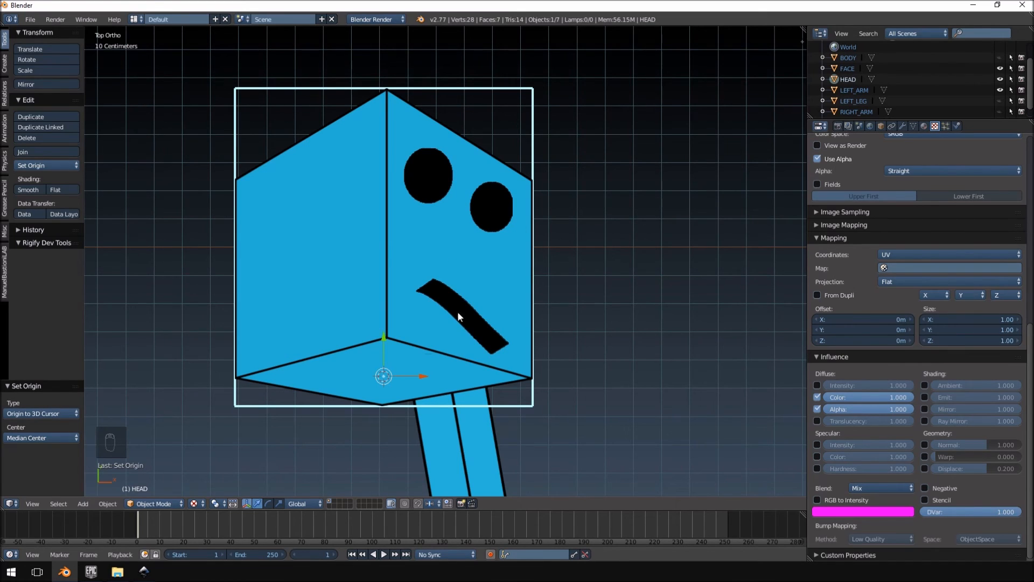
{"action": "right_click", "coordinate": [422, 169]}
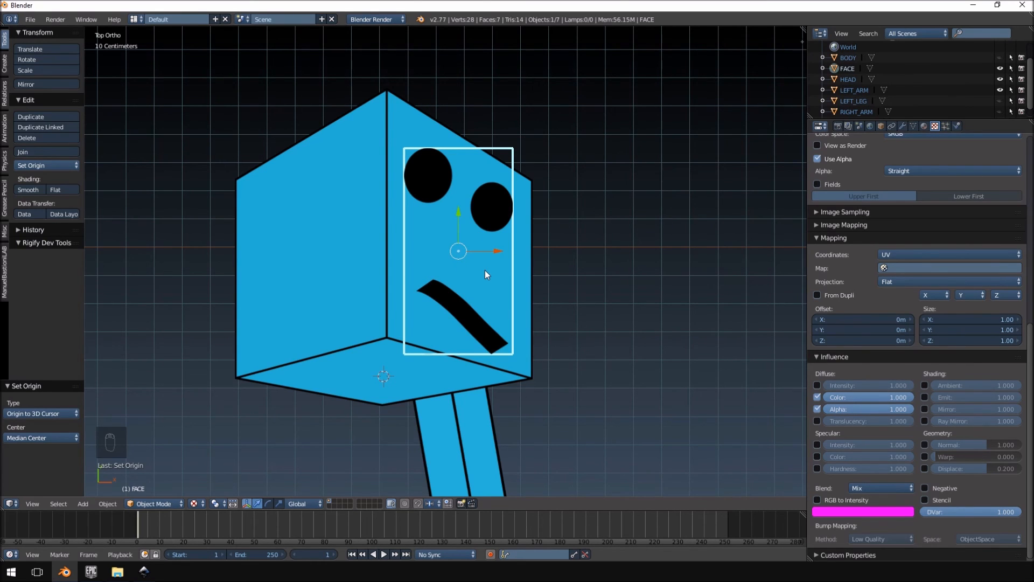
{"action": "right_click", "coordinate": [369, 239]}
{"action": "key", "text": "r"}
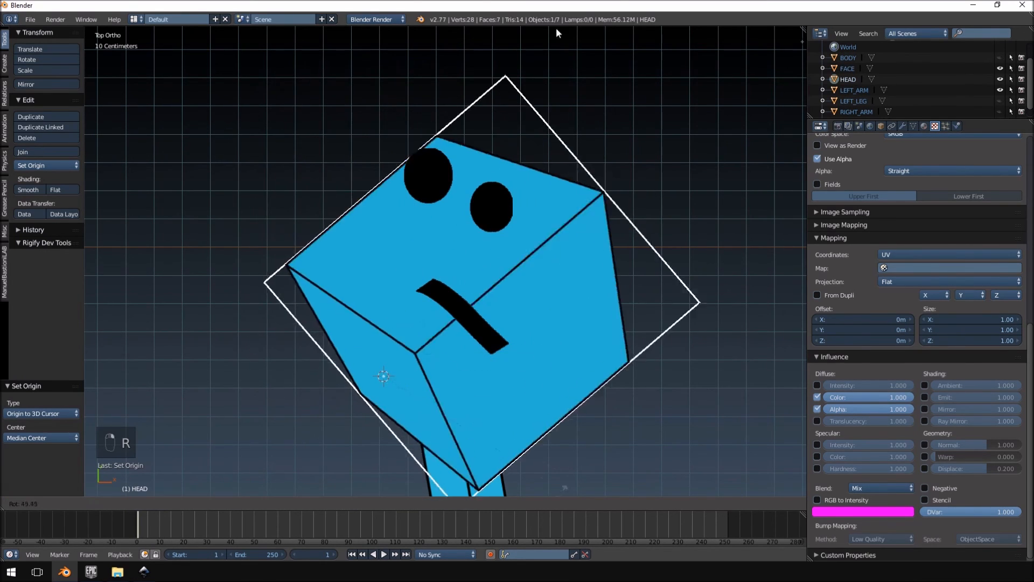
{"action": "right_click", "coordinate": [516, 70]}
{"action": "right_click", "coordinate": [423, 170]}
{"action": "key", "text": "r"}
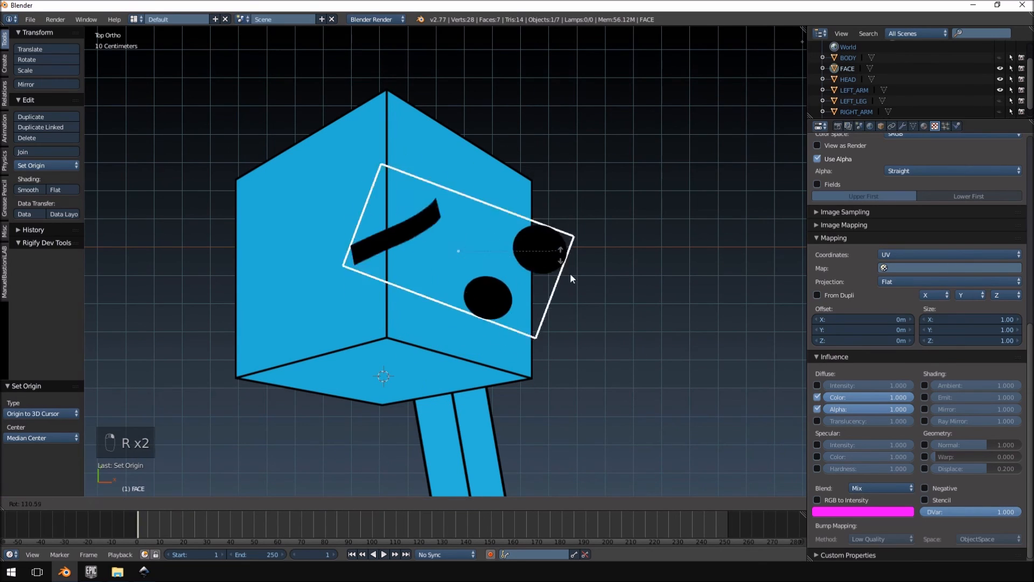
{"action": "right_click", "coordinate": [566, 323]}
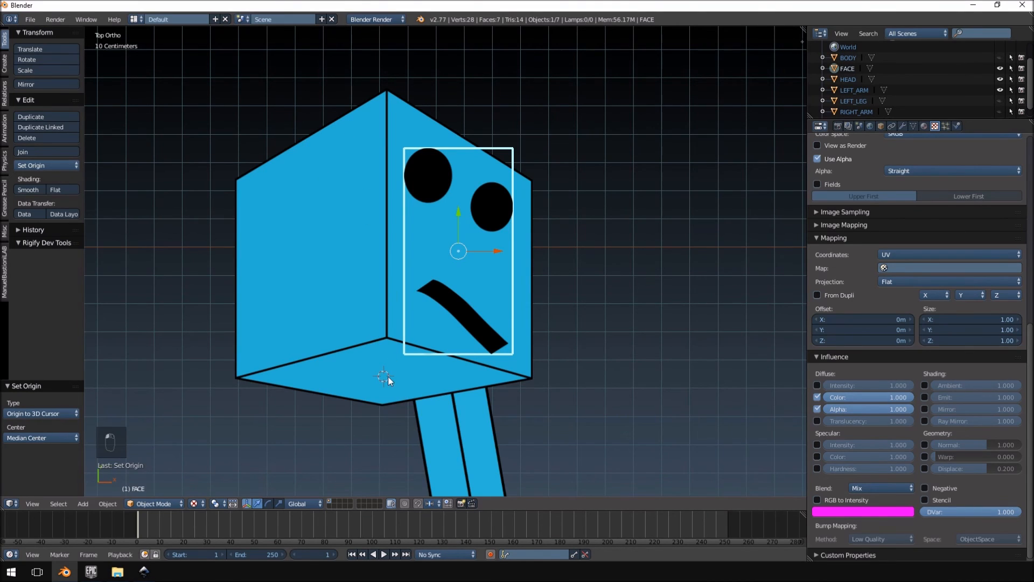
Step: Set the FACE plane's origin to the 3D cursor so it shares the head's pivot
{"action": "left_click", "coordinate": [63, 167]}
{"action": "left_click", "coordinate": [71, 201]}
Step: Rotate the HEAD plane about 37°, try rotating the FACE plane around the same pivot, and undo the rotation
{"action": "right_click", "coordinate": [375, 188]}
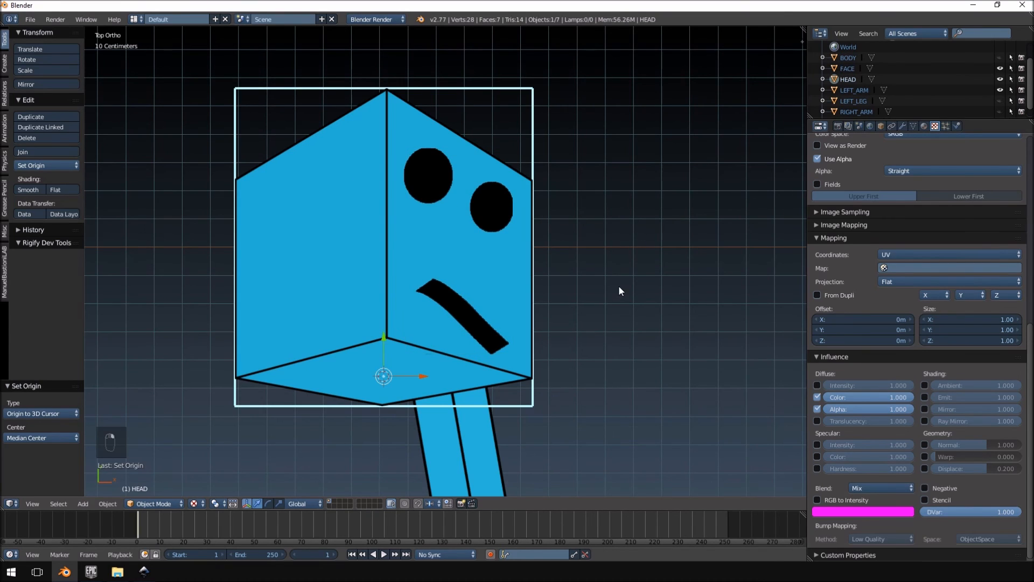
{"action": "key", "text": "r"}
{"action": "left_click", "coordinate": [516, 272]}
{"action": "right_click", "coordinate": [425, 163]}
{"action": "key", "text": "r"}
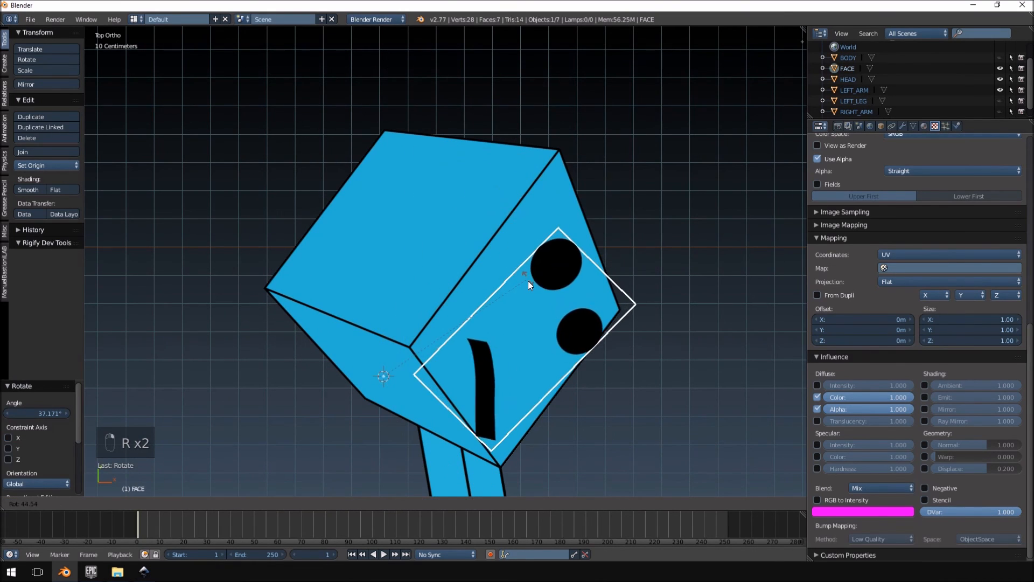
{"action": "right_click", "coordinate": [528, 282]}
{"action": "key", "text": "ctrl+z"}
{"action": "key", "text": "ctrl+z"}
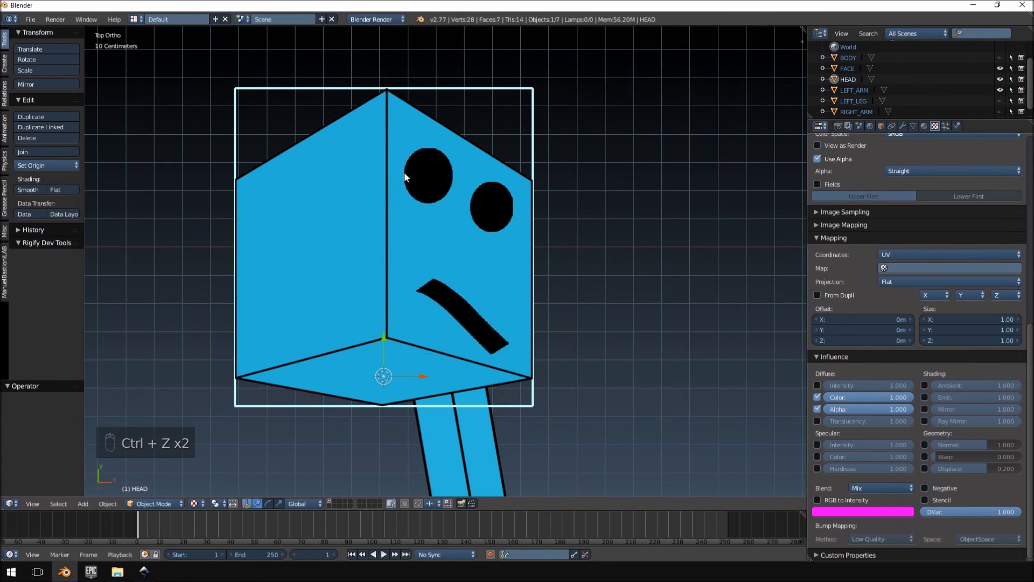
Step: Hide the HEAD and FACE planes to expose the upper end of the left arm
{"action": "scroll", "coordinate": [427, 337], "scroll_direction": "down", "scroll_amount": 4}
{"action": "middle_click_drag", "start_coordinate": [428, 341], "coordinate": [389, 266], "text": "shift"}
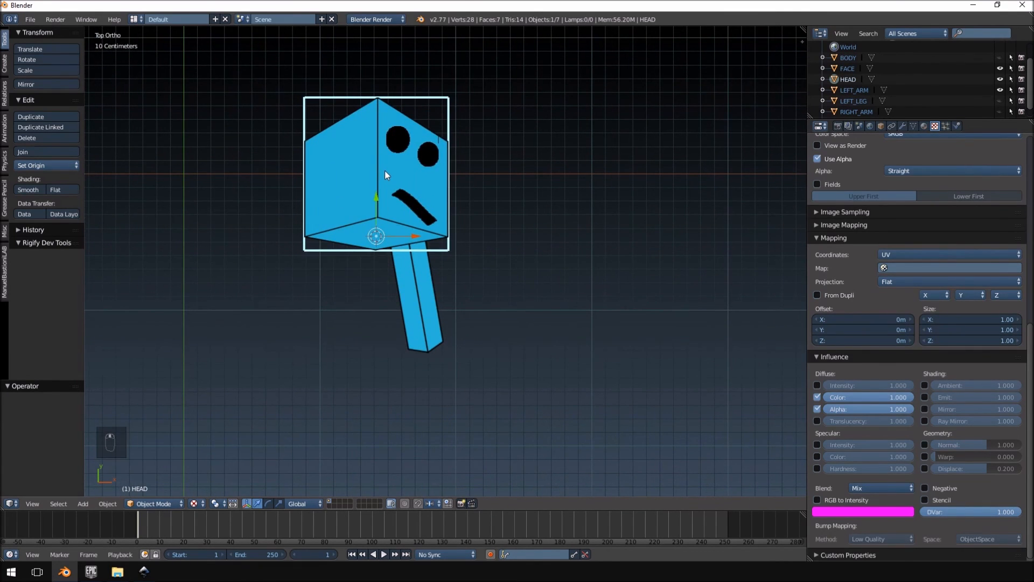
{"action": "key", "text": "h"}
{"action": "right_click", "coordinate": [401, 139]}
{"action": "key", "text": "h"}
Step: Set the LEFT_ARM plane's origin to the 3D cursor, placed at the arm's upper shoulder end
{"action": "right_click", "coordinate": [407, 240]}
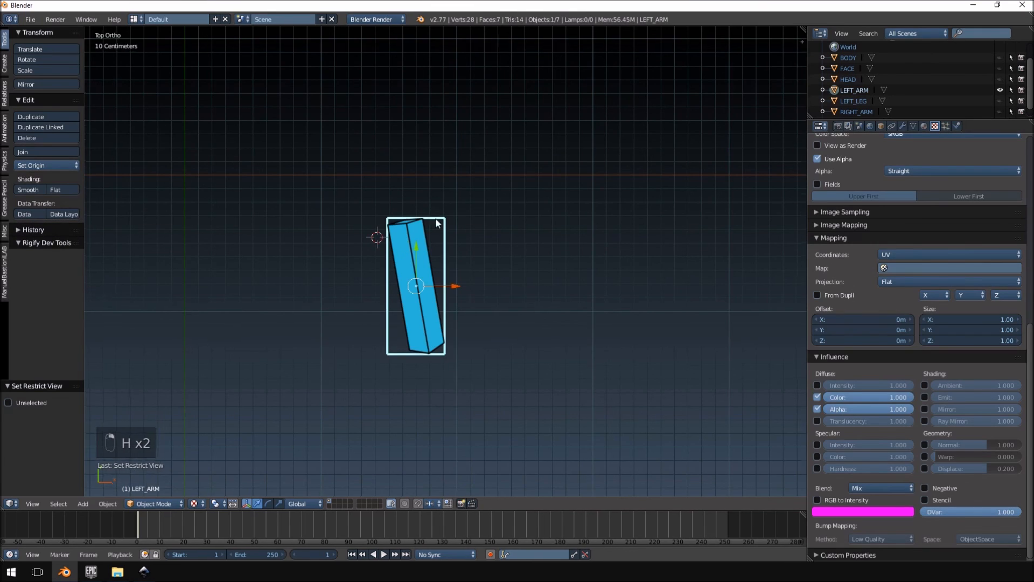
{"action": "scroll", "coordinate": [432, 212], "scroll_direction": "up", "scroll_amount": 6}
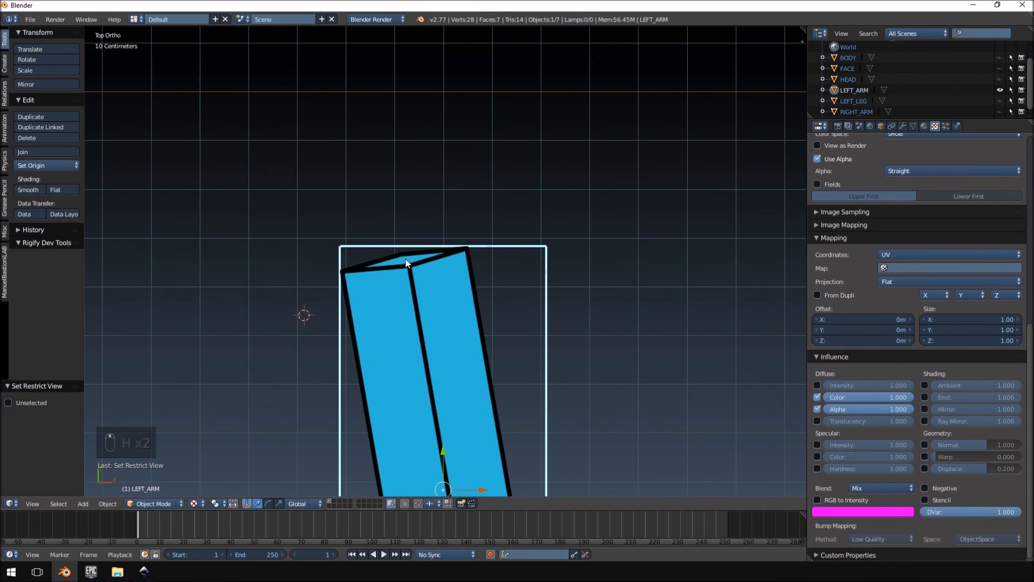
{"action": "left_click", "coordinate": [406, 260]}
{"action": "left_click", "coordinate": [66, 165]}
{"action": "left_click", "coordinate": [74, 201]}
{"action": "scroll", "coordinate": [493, 298], "scroll_direction": "down", "scroll_amount": 8}
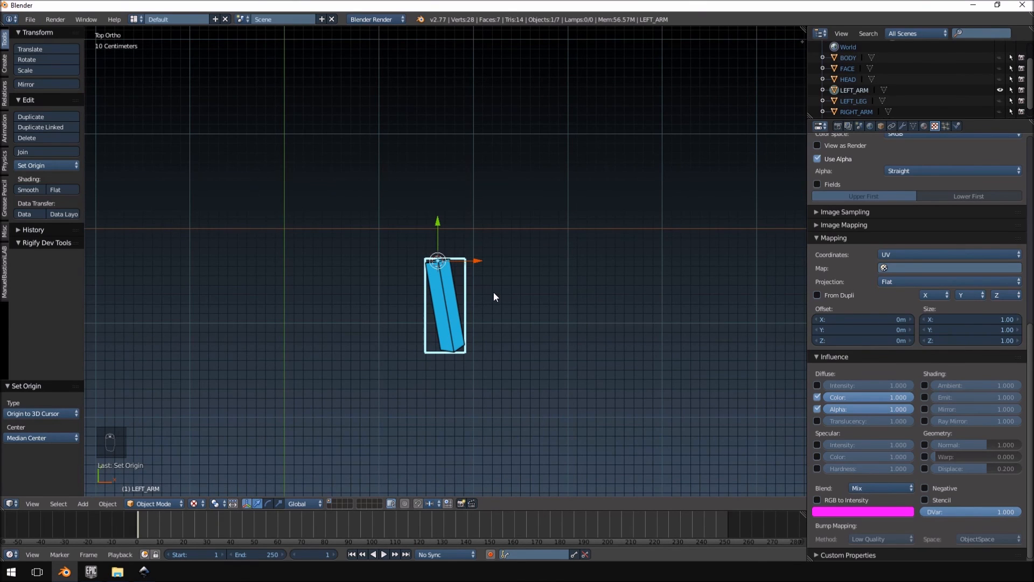
Step: Unhide all the hidden body-part planes so the whole character is shown
{"action": "key", "text": "alt+h"}
{"action": "scroll", "coordinate": [485, 286], "scroll_direction": "up", "scroll_amount": 4}
{"action": "scroll", "coordinate": [484, 287], "scroll_direction": "down", "scroll_amount": 2}
{"action": "scroll", "coordinate": [381, 232], "scroll_direction": "down", "scroll_amount": 3, "text": "shift"}
Step: Try rotating the RIGHT_ARM plane and the LEFT_ARM plane around their shoulder pivots, cancelling each rotation
{"action": "right_click", "coordinate": [374, 290]}
{"action": "key", "text": "r"}
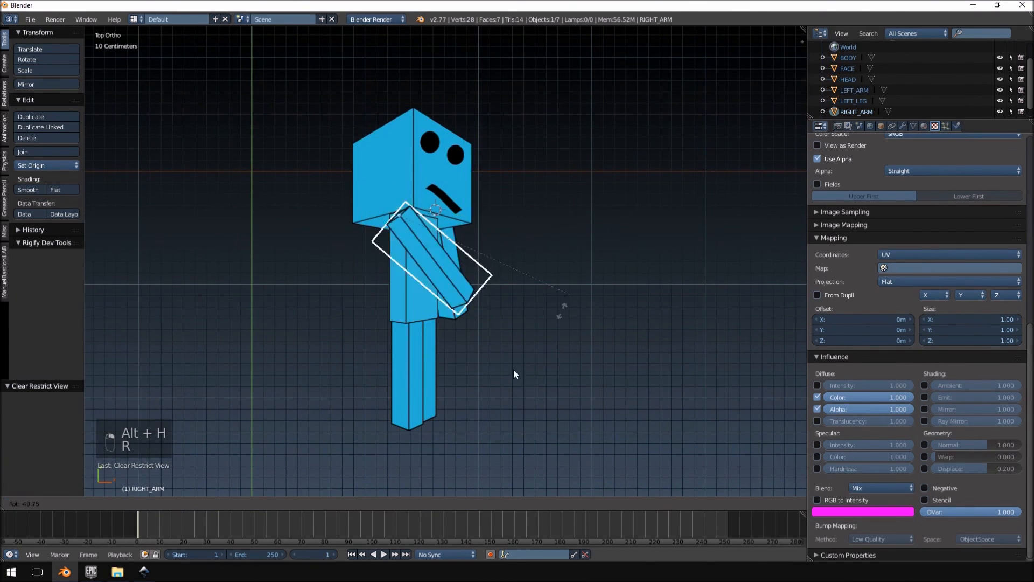
{"action": "right_click", "coordinate": [684, 234]}
{"action": "key", "text": "r"}
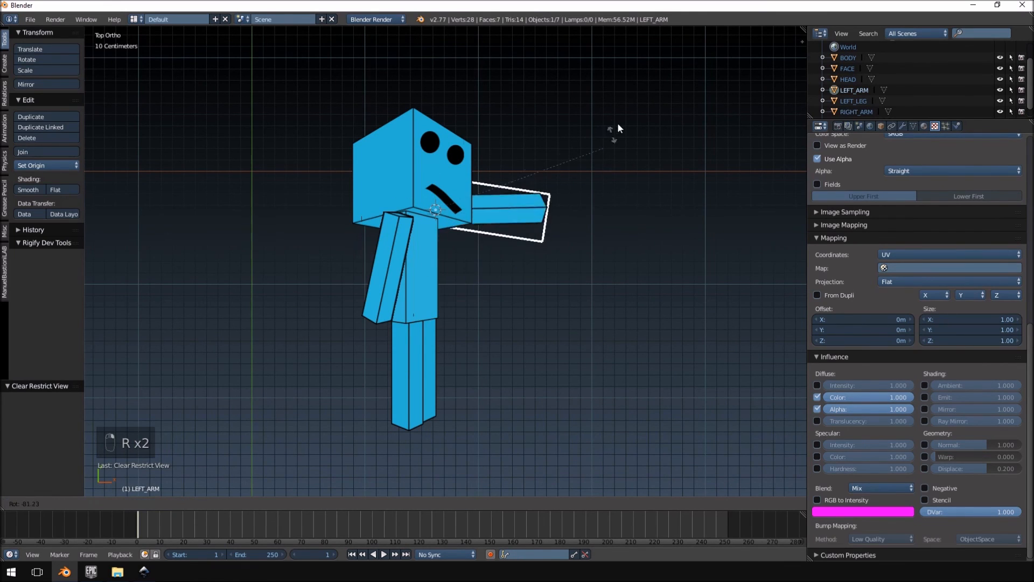
{"action": "right_click", "coordinate": [715, 167]}
Step: Select the BODY plane together with both arm planes, try rotating them as a group, and cancel the rotation
{"action": "right_click", "coordinate": [421, 253], "text": "shift"}
{"action": "right_click", "coordinate": [430, 273], "text": "shift"}
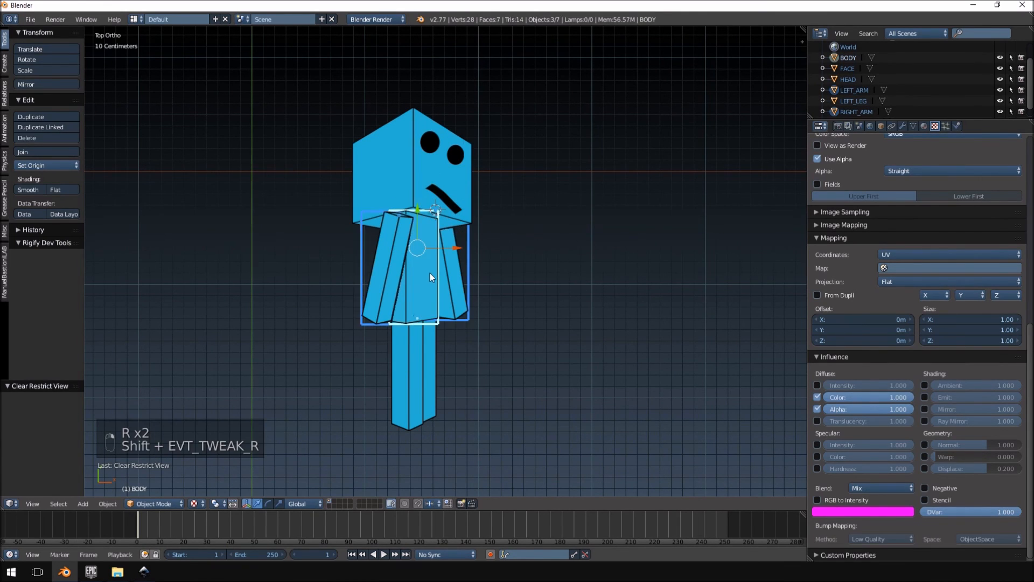
{"action": "key", "text": "r"}
{"action": "right_click", "coordinate": [407, 306]}
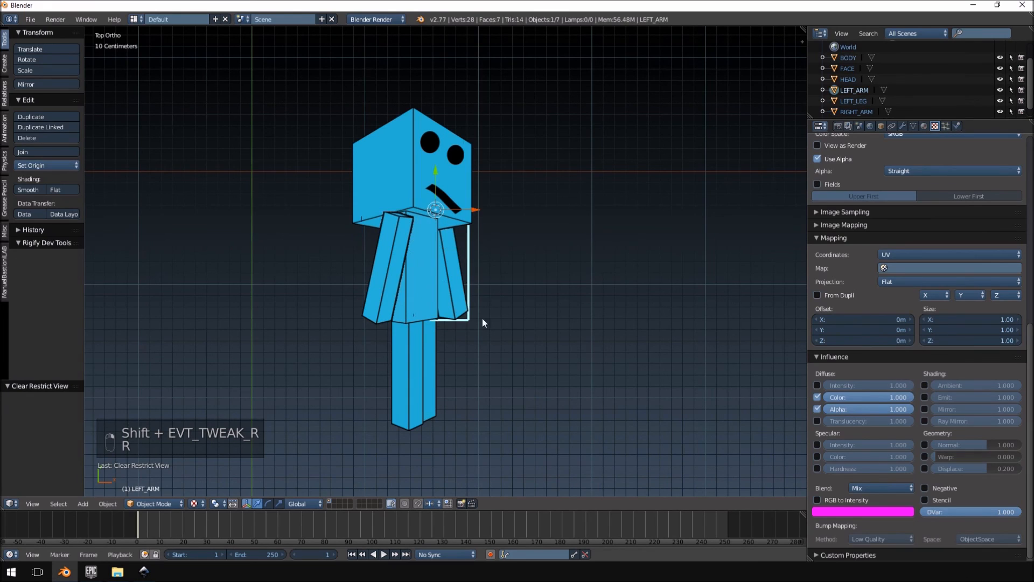
Step: Try rotating the BODY plane around its lower pivot and the RIGHT_ARM plane around its shoulder, cancelling each rotation
{"action": "right_click", "coordinate": [442, 272]}
{"action": "key", "text": "r"}
{"action": "key", "text": "r"}
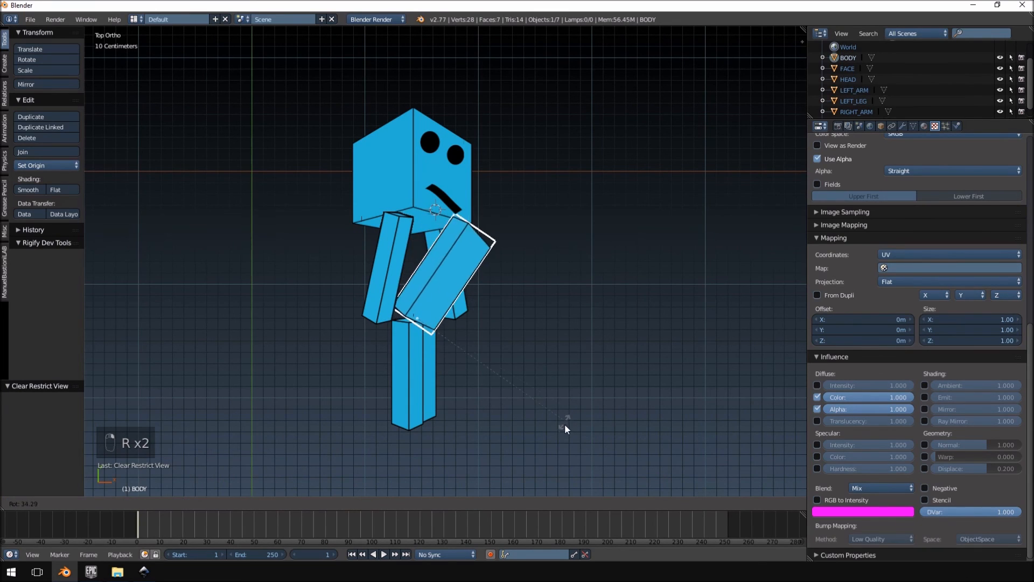
{"action": "right_click", "coordinate": [564, 424]}
{"action": "right_click", "coordinate": [396, 243]}
{"action": "key", "text": "r"}
{"action": "right_click", "coordinate": [235, 257]}
{"action": "right_click", "coordinate": [434, 298]}
{"action": "key", "text": "r"}
{"action": "right_click", "coordinate": [494, 415]}
Step: Try rotating the front leg plane and the LEFT_LEG plane around their hip pivots, cancelling each rotation
{"action": "right_click", "coordinate": [415, 355]}
{"action": "key", "text": "r"}
{"action": "right_click", "coordinate": [439, 374]}
{"action": "key", "text": "r"}
{"action": "right_click", "coordinate": [627, 186]}
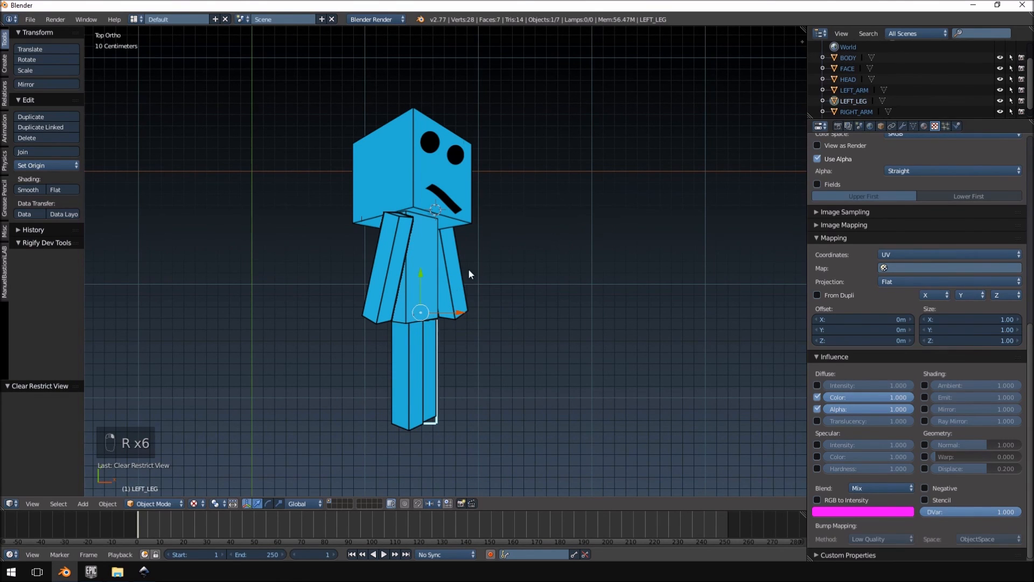
Step: Try rotating the HEAD plane and the FACE plane around their shared neck pivot, cancelling each rotation
{"action": "right_click", "coordinate": [405, 143]}
{"action": "right_click", "coordinate": [405, 143]}
{"action": "key", "text": "r"}
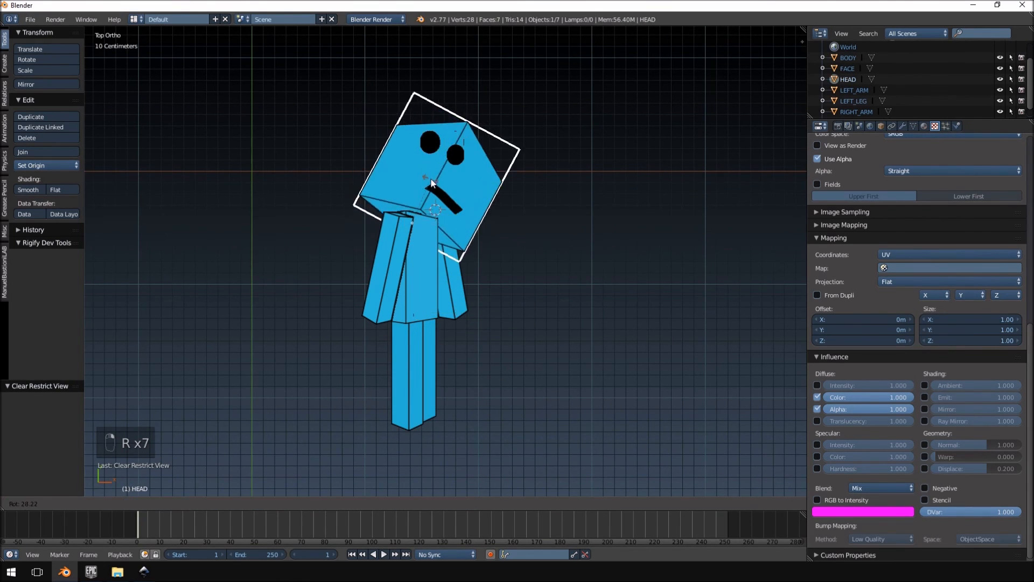
{"action": "right_click", "coordinate": [434, 156]}
{"action": "right_click", "coordinate": [434, 156]}
{"action": "key", "text": "r"}
{"action": "right_click", "coordinate": [474, 225]}
Step: Place the 3D cursor in the empty space beside the character and deselect all objects
{"action": "left_click", "coordinate": [679, 217]}
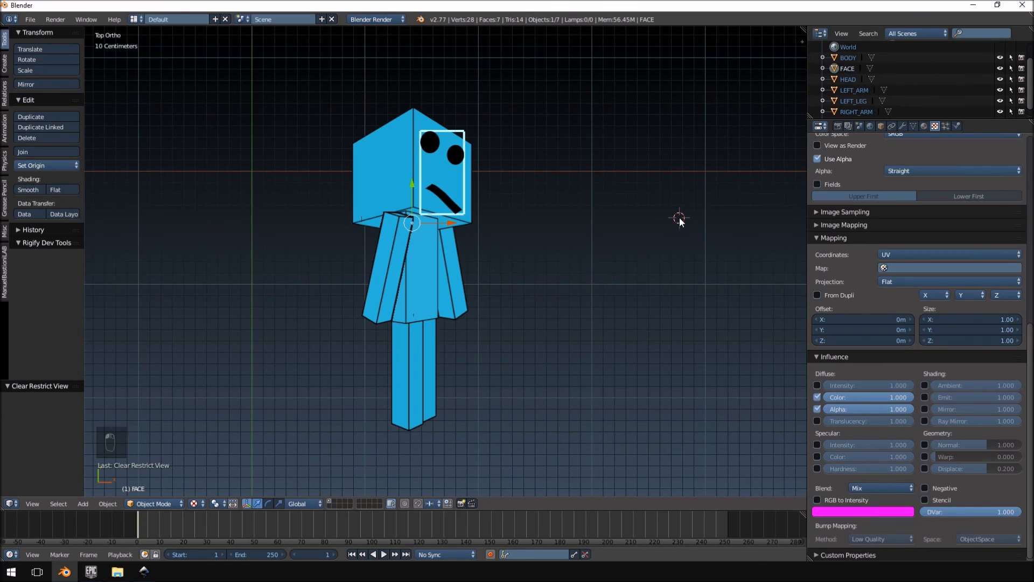
{"action": "key", "text": "a"}
{"action": "key", "text": "a"}
{"action": "key", "text": "a"}
{"action": "key", "text": "a"}
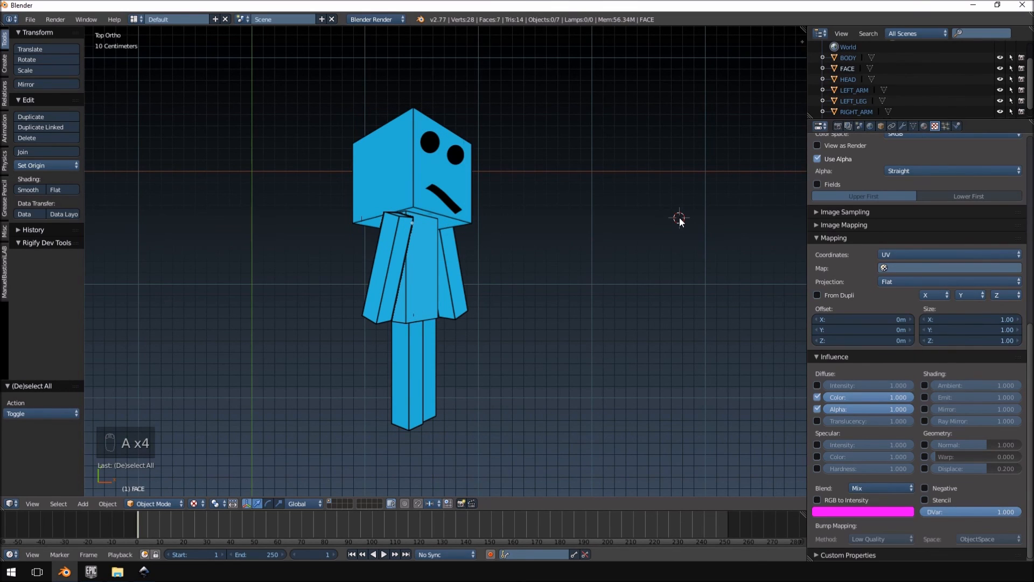